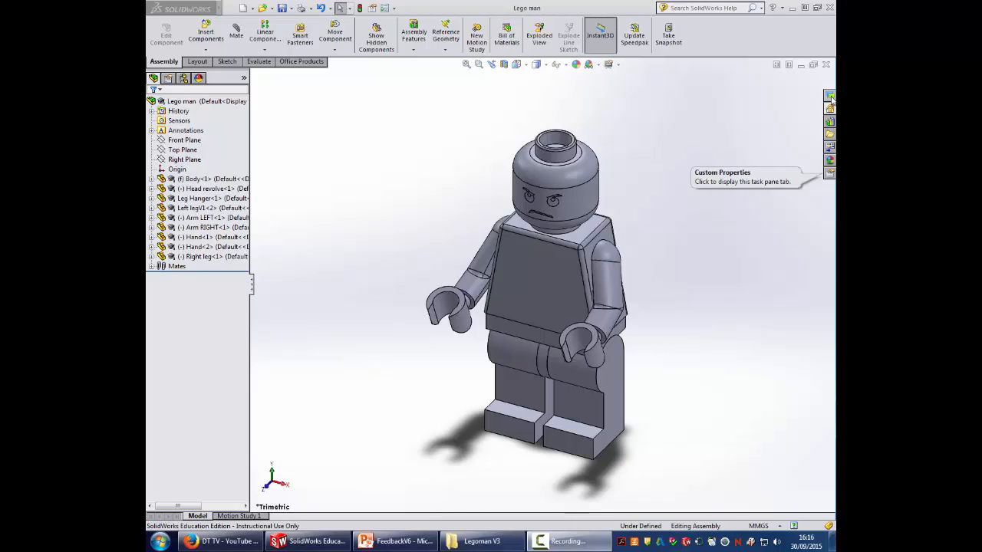
Apply the yellow high gloss plastic appearance to the Lego man's head.
{"action": "left_click", "coordinate": [830, 162]}
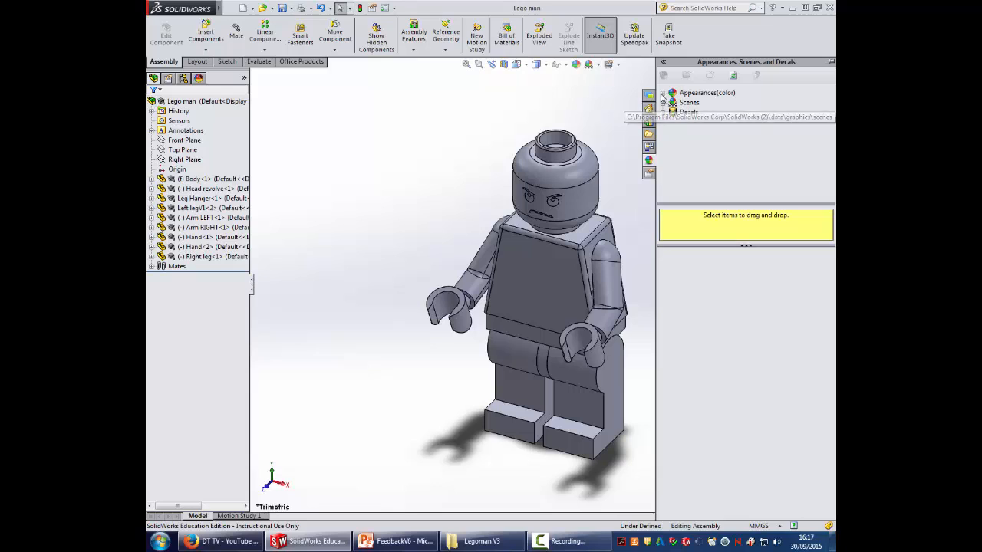
{"action": "double_click", "coordinate": [672, 93]}
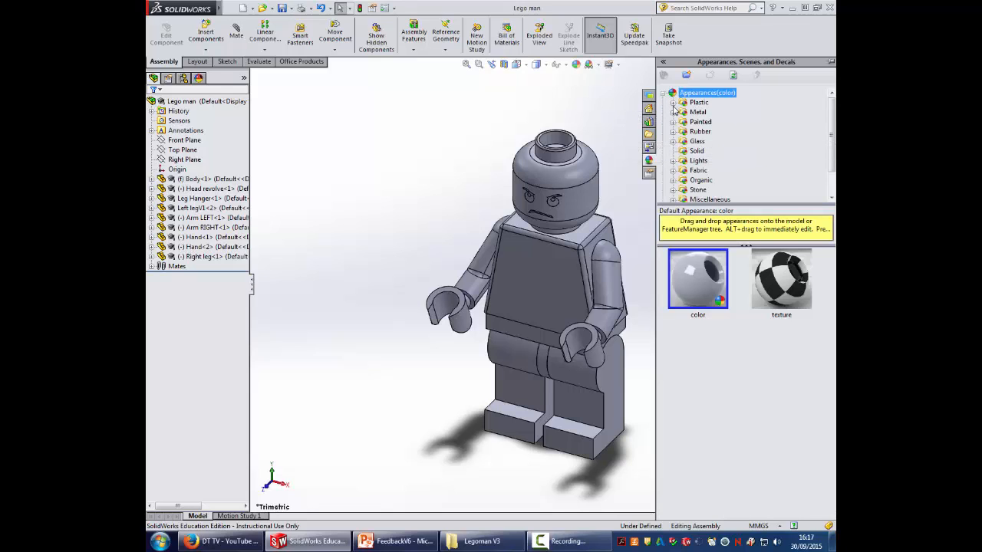
{"action": "left_click", "coordinate": [674, 103]}
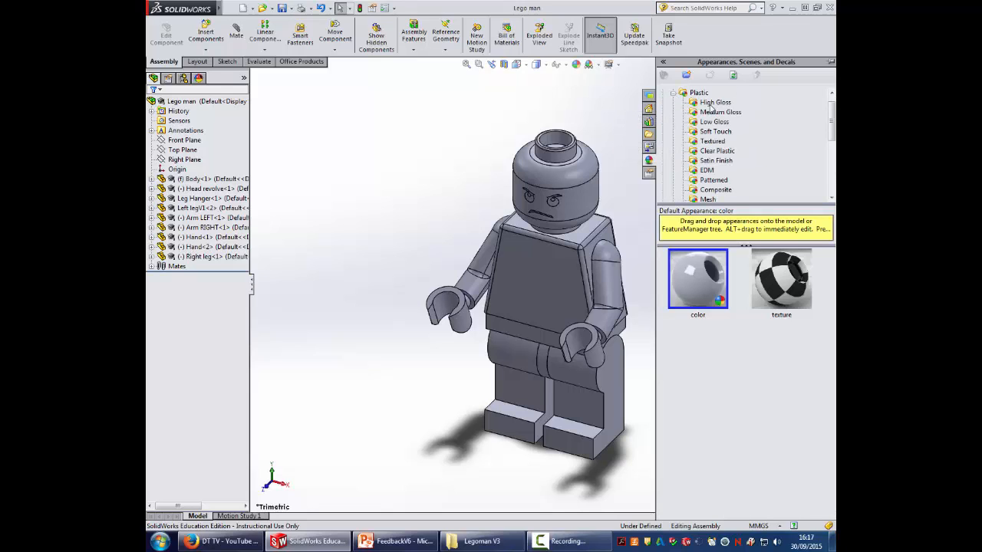
{"action": "left_click", "coordinate": [713, 105]}
{"action": "scroll", "coordinate": [825, 276], "scroll_direction": "down", "scroll_amount": 3}
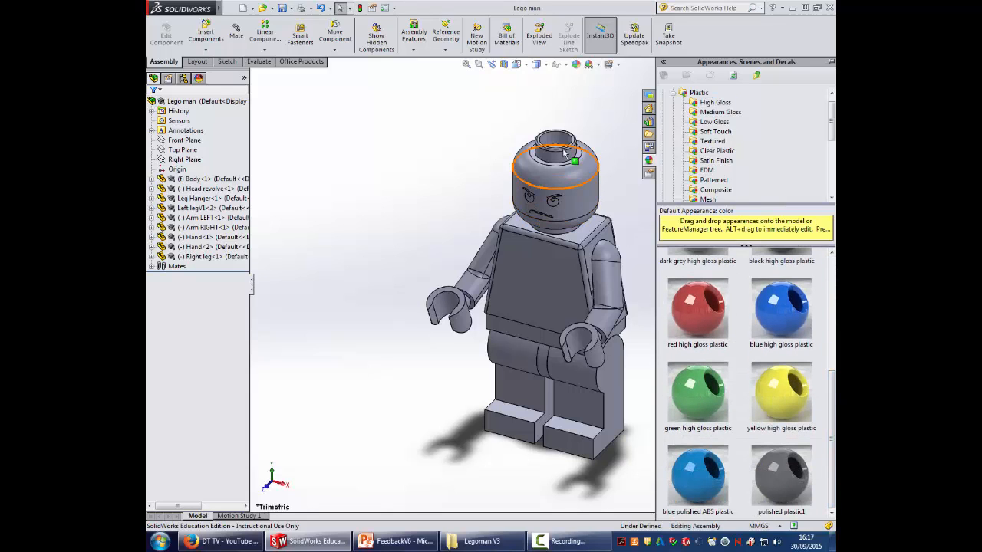
{"action": "left_click", "coordinate": [779, 398]}
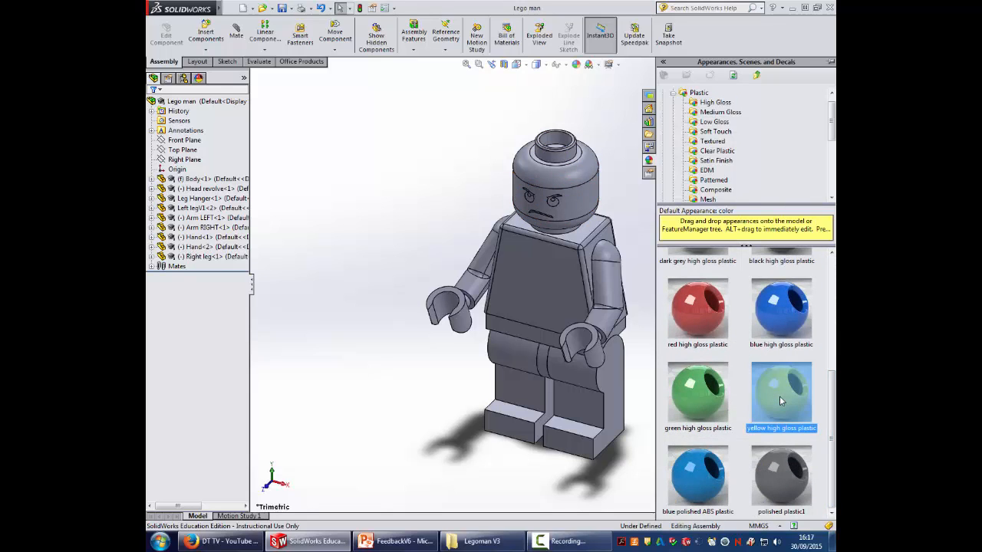
{"action": "left_click_drag", "start_coordinate": [779, 396], "coordinate": [556, 164]}
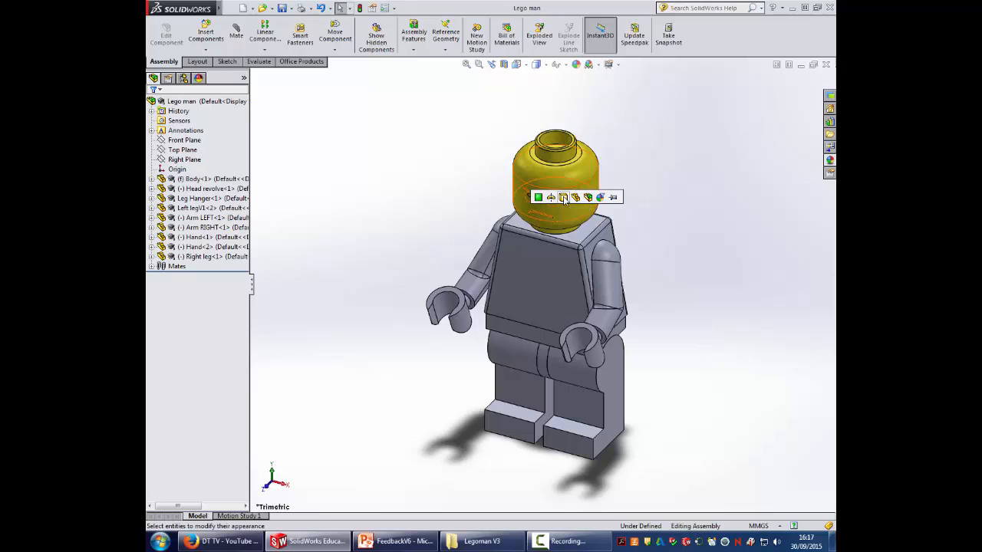
{"action": "left_click", "coordinate": [551, 198]}
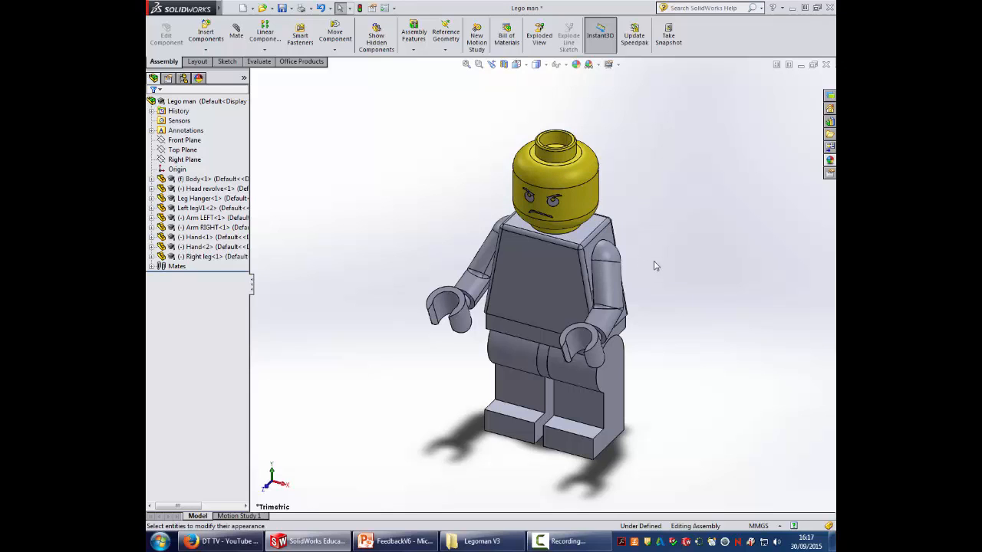
Apply the black high gloss plastic appearance to the eyes, eyebrows and mouth on the head.
{"action": "left_click", "coordinate": [830, 161]}
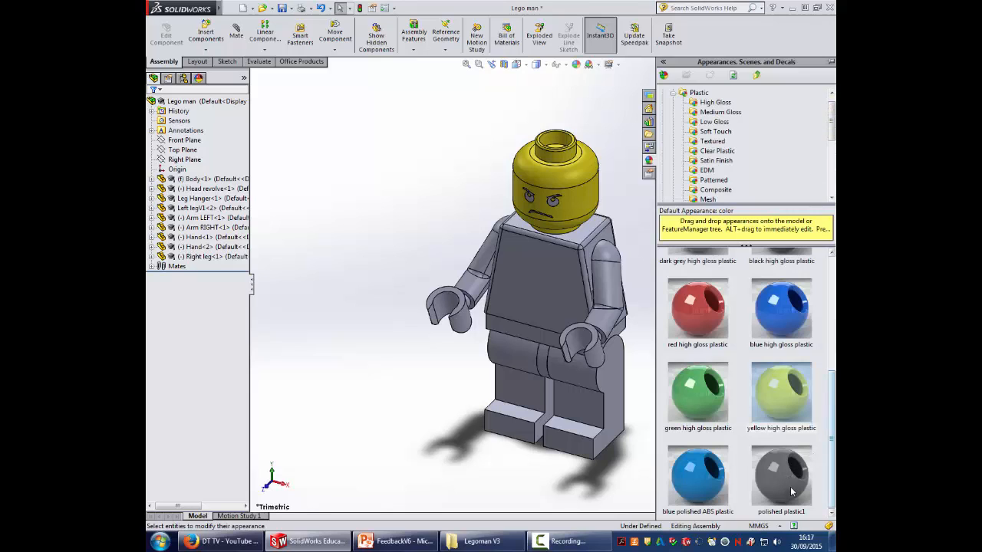
{"action": "scroll", "coordinate": [792, 491], "scroll_direction": "up", "scroll_amount": 3}
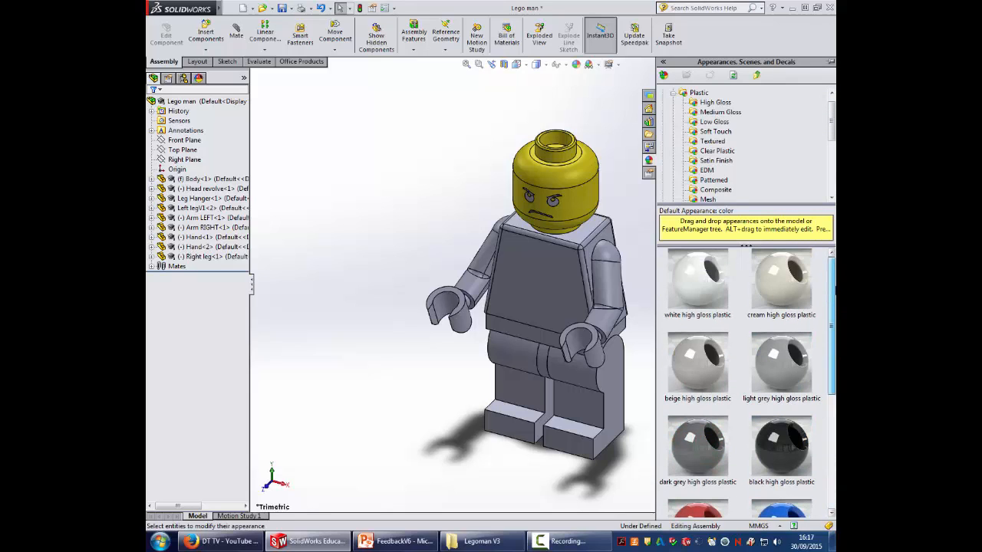
{"action": "left_click_drag", "start_coordinate": [785, 436], "coordinate": [551, 202]}
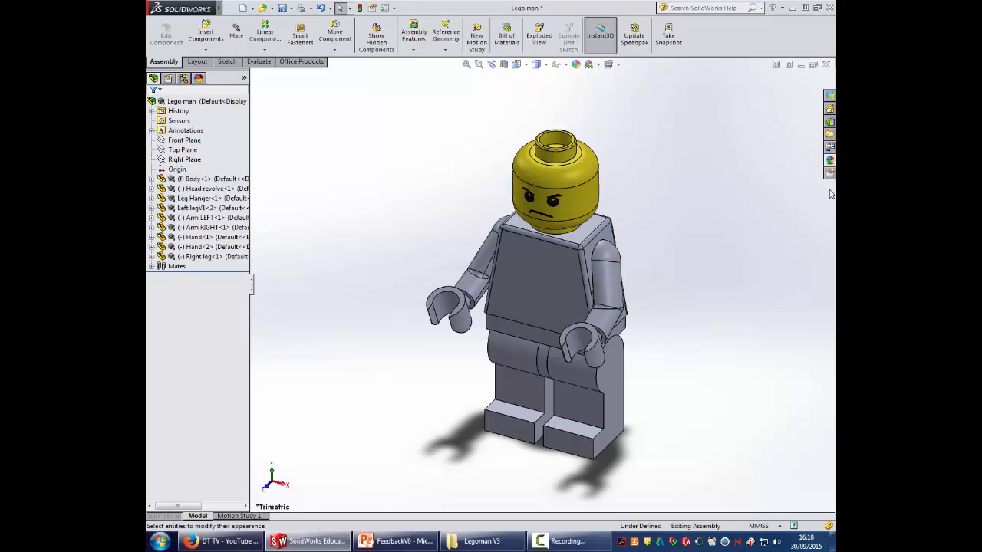
Apply the yellow high gloss plastic appearance to both hands.
{"action": "left_click", "coordinate": [831, 161]}
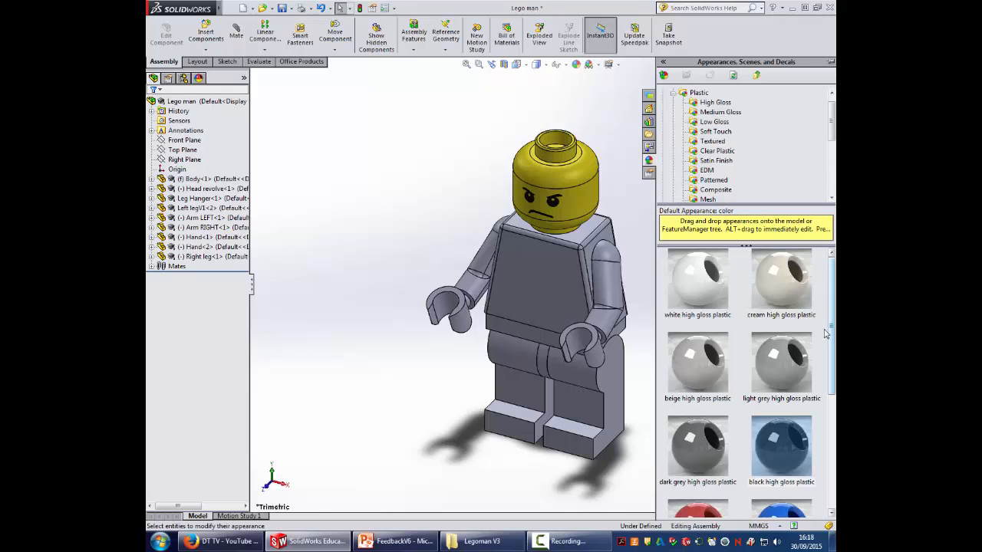
{"action": "left_click_drag", "start_coordinate": [832, 337], "coordinate": [834, 429]}
{"action": "left_click_drag", "start_coordinate": [783, 412], "coordinate": [597, 356]}
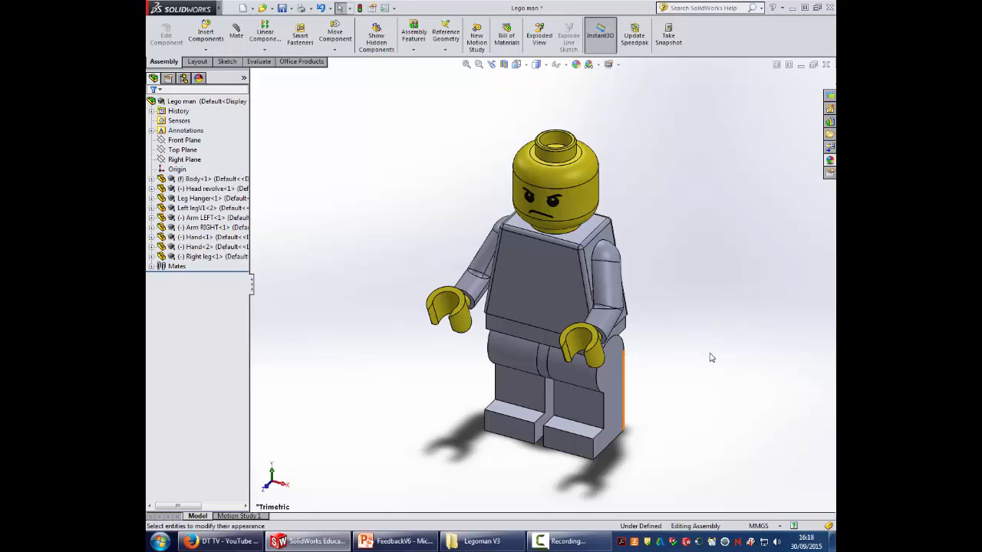
Apply the blue high gloss plastic appearance to the left leg and the right leg.
{"action": "left_click", "coordinate": [829, 160]}
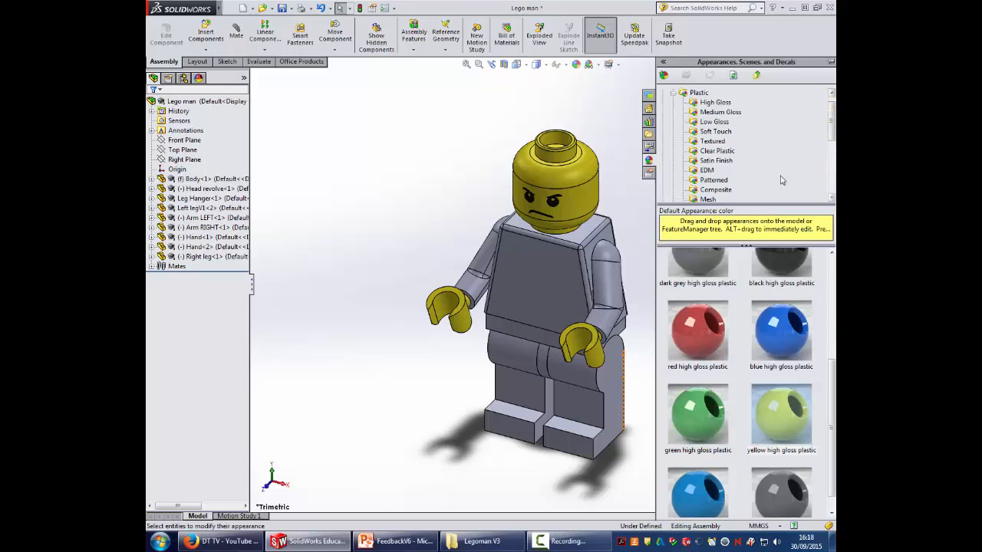
{"action": "left_click_drag", "start_coordinate": [792, 341], "coordinate": [582, 412]}
{"action": "left_click", "coordinate": [582, 407]}
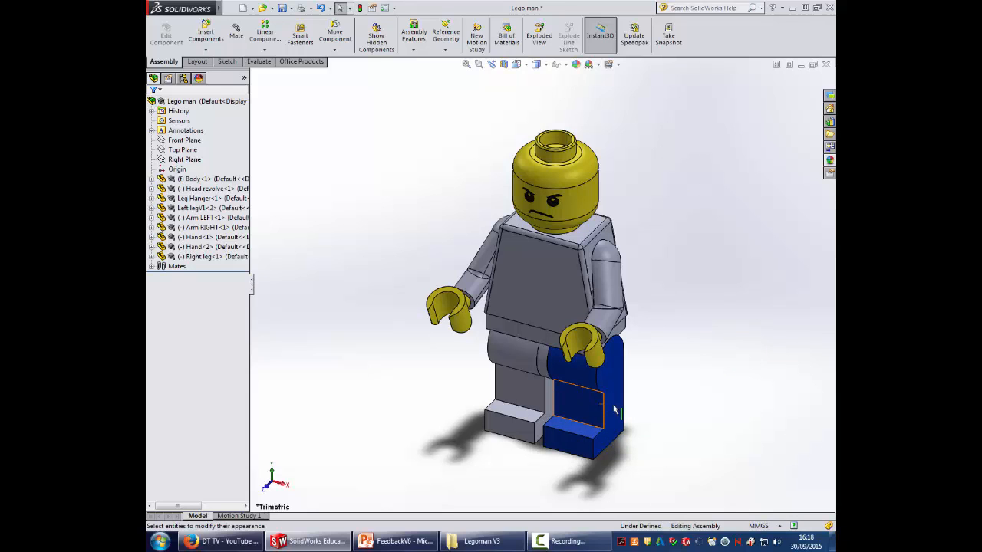
{"action": "left_click", "coordinate": [829, 160]}
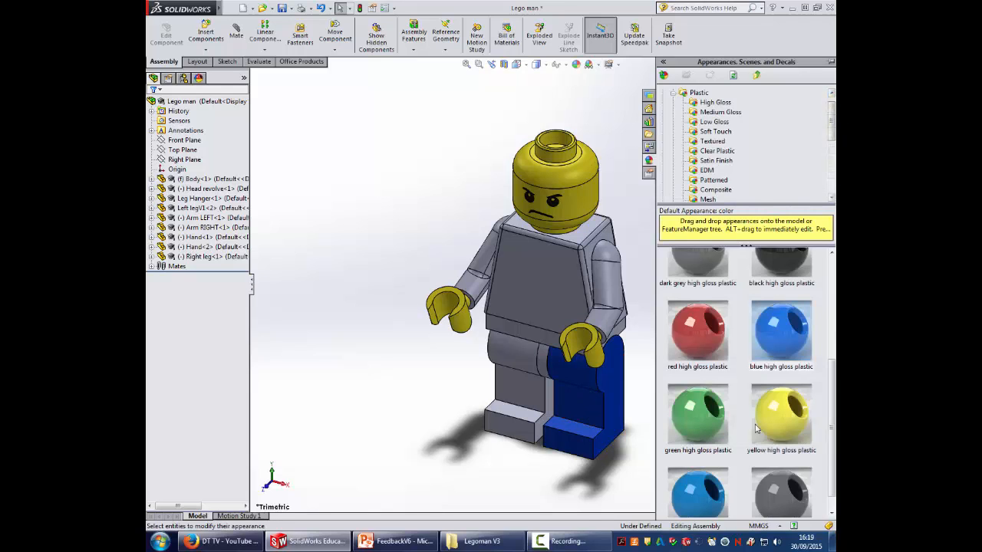
{"action": "left_click_drag", "start_coordinate": [781, 342], "coordinate": [515, 398]}
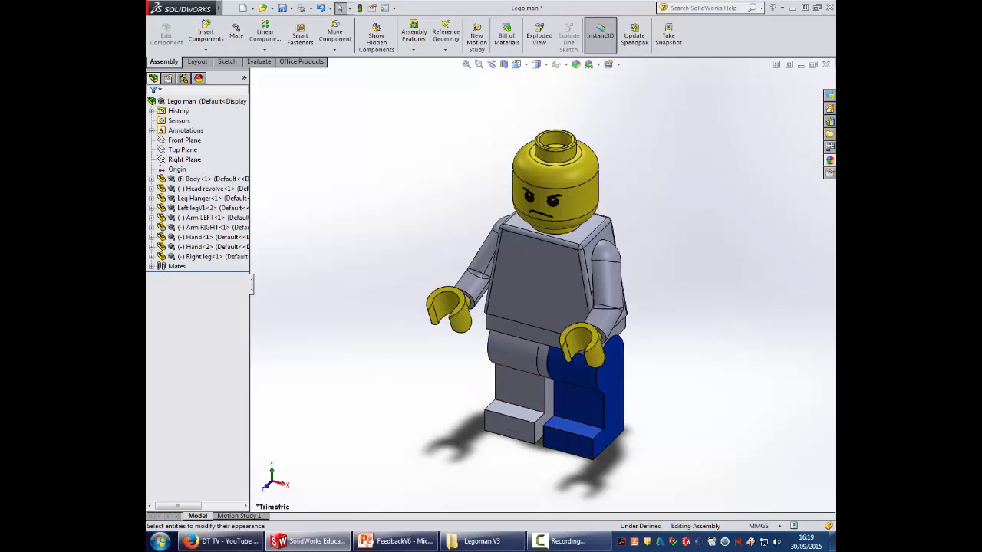
{"action": "left_click", "coordinate": [830, 160]}
{"action": "left_click_drag", "start_coordinate": [776, 343], "coordinate": [516, 390]}
{"action": "left_click", "coordinate": [516, 388]}
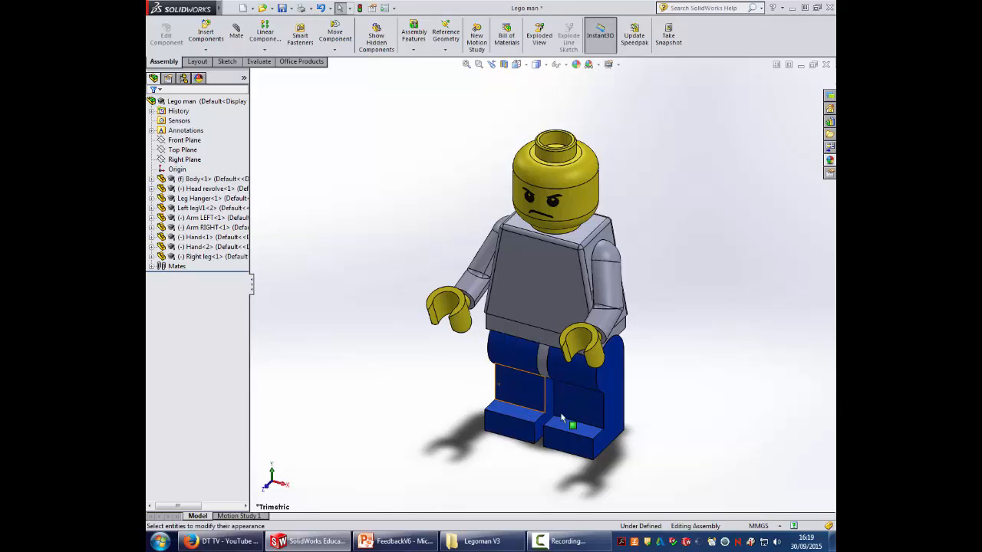
Apply the blue high gloss plastic appearance to the Leg Hanger part between the legs and body.
{"action": "left_click", "coordinate": [829, 160]}
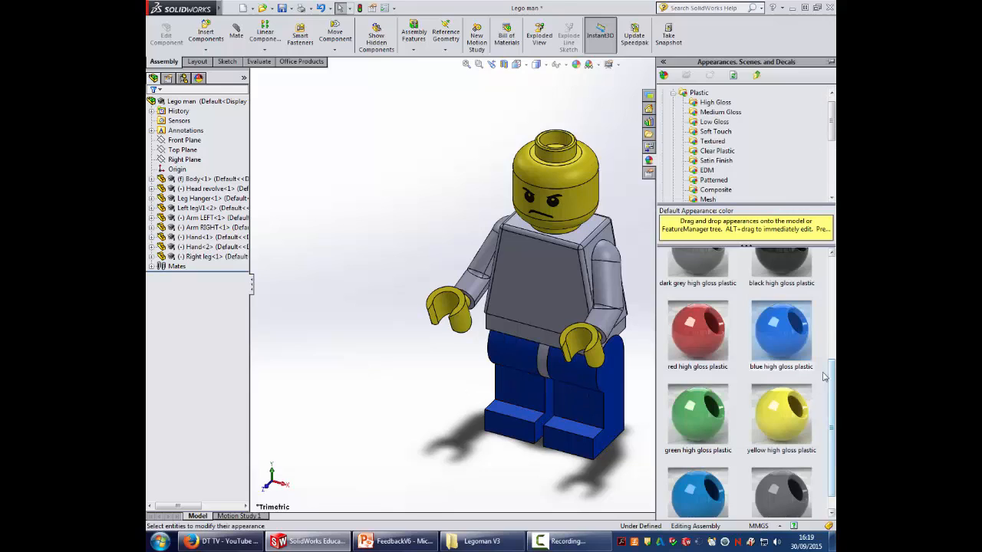
{"action": "left_click_drag", "start_coordinate": [788, 334], "coordinate": [546, 359]}
{"action": "left_click", "coordinate": [546, 357]}
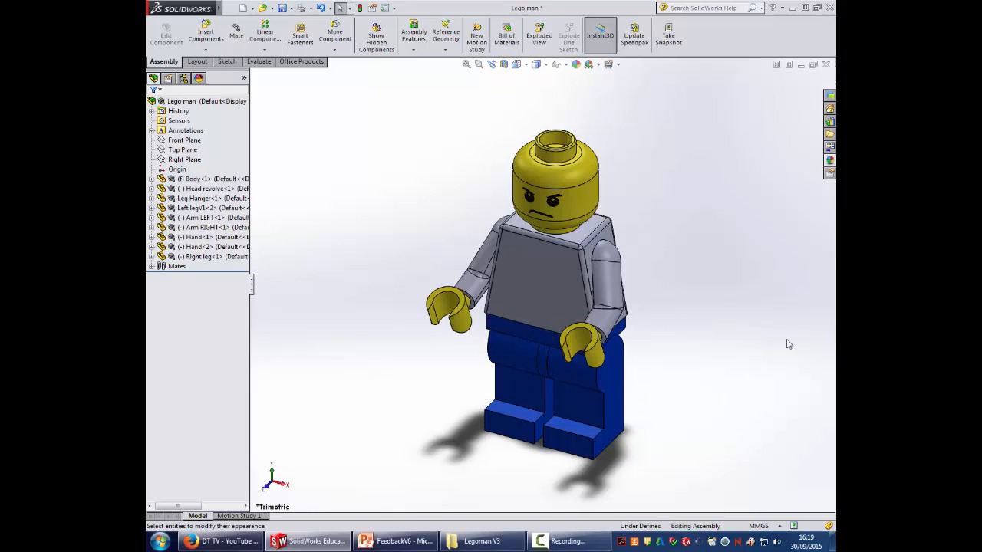
Apply the polished plastic1 appearance to the Arm LEFT and Arm RIGHT parts.
{"action": "left_click", "coordinate": [829, 161]}
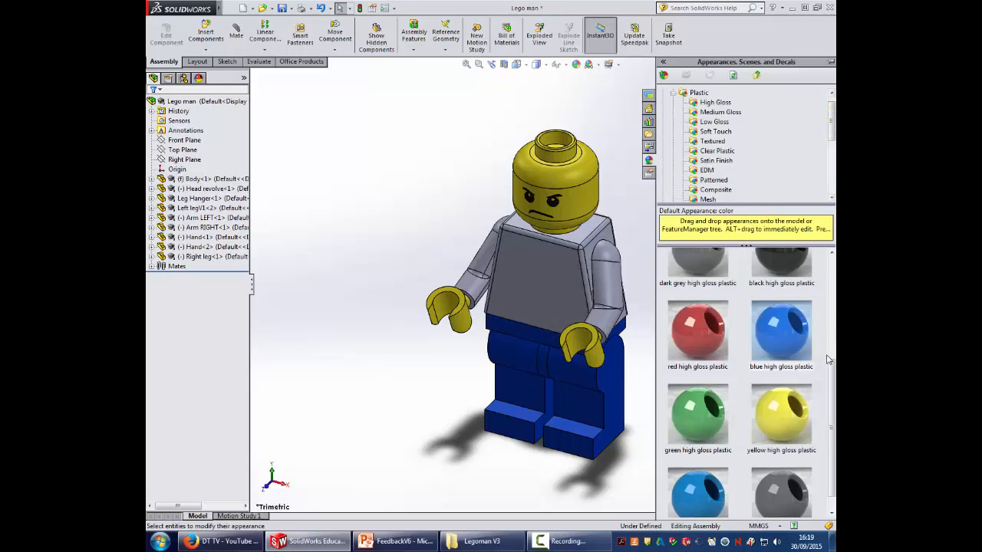
{"action": "scroll", "coordinate": [831, 379], "scroll_direction": "down", "scroll_amount": 1}
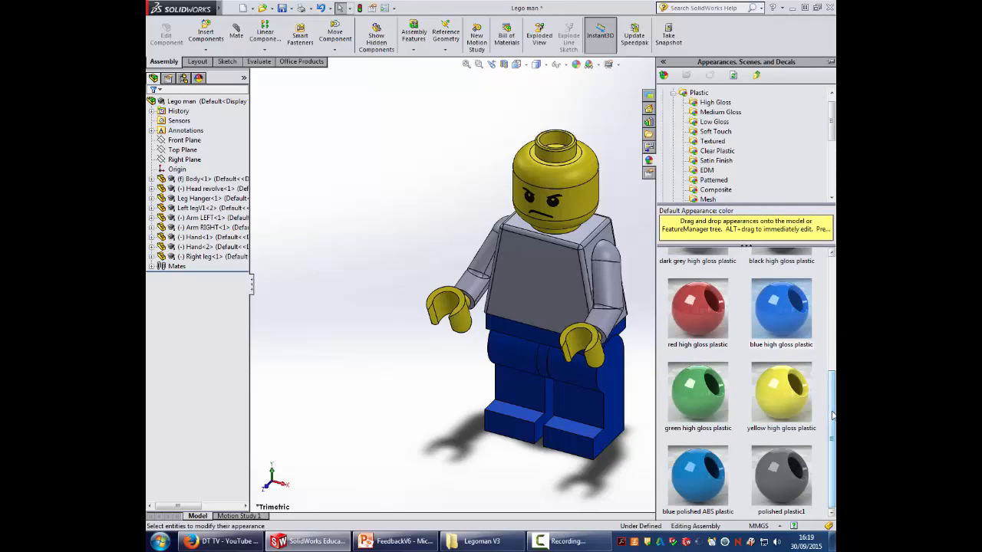
{"action": "mouse_move", "coordinate": [781, 480]}
{"action": "left_click_drag", "start_coordinate": [782, 480], "coordinate": [611, 282]}
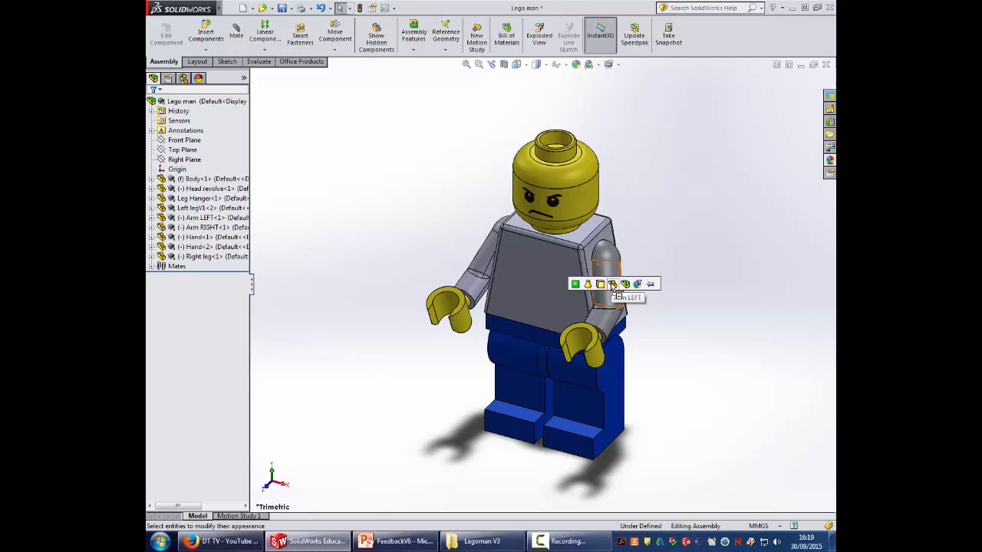
{"action": "left_click", "coordinate": [612, 285]}
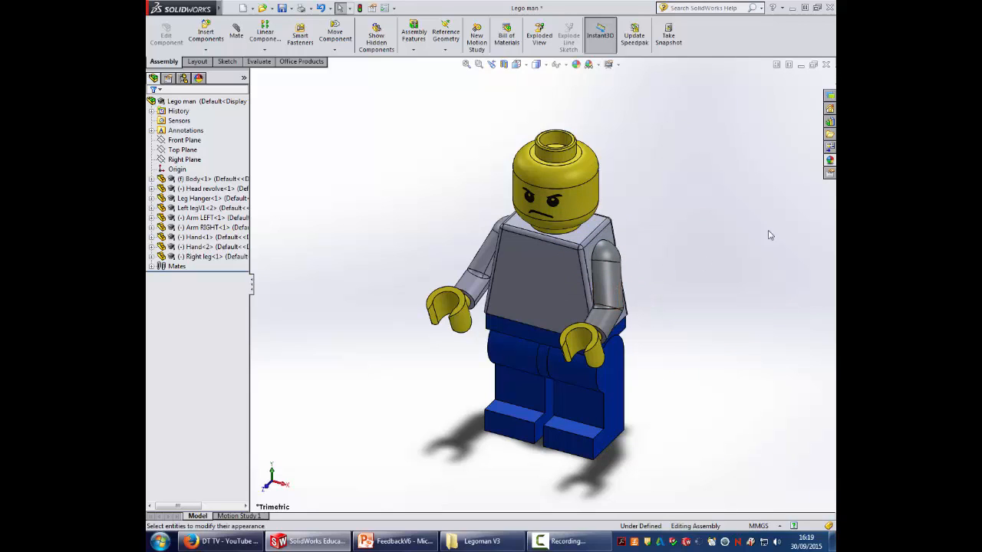
{"action": "left_click", "coordinate": [830, 160]}
{"action": "left_click_drag", "start_coordinate": [782, 479], "coordinate": [470, 282]}
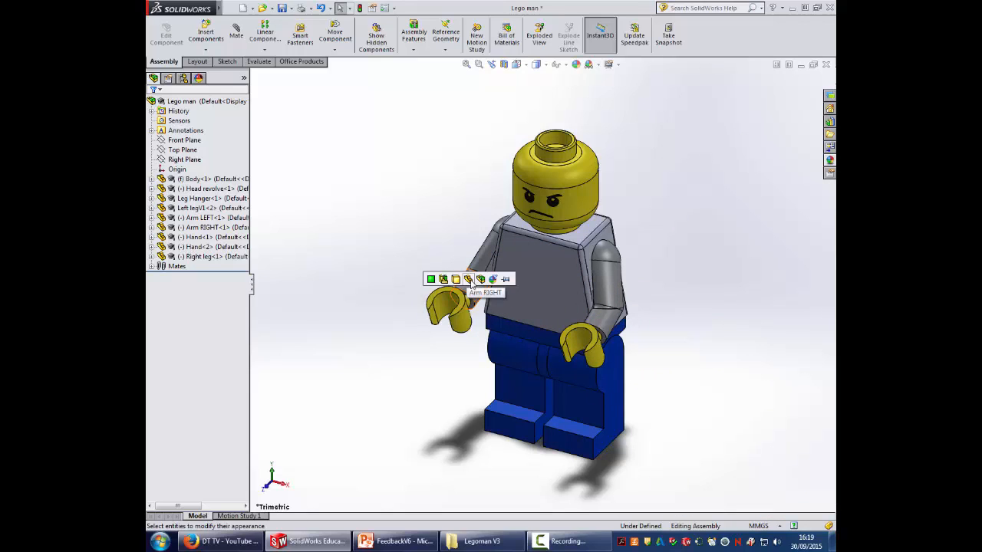
{"action": "left_click", "coordinate": [472, 283]}
Apply the cream high gloss plastic appearance to the Body part.
{"action": "left_click", "coordinate": [830, 160]}
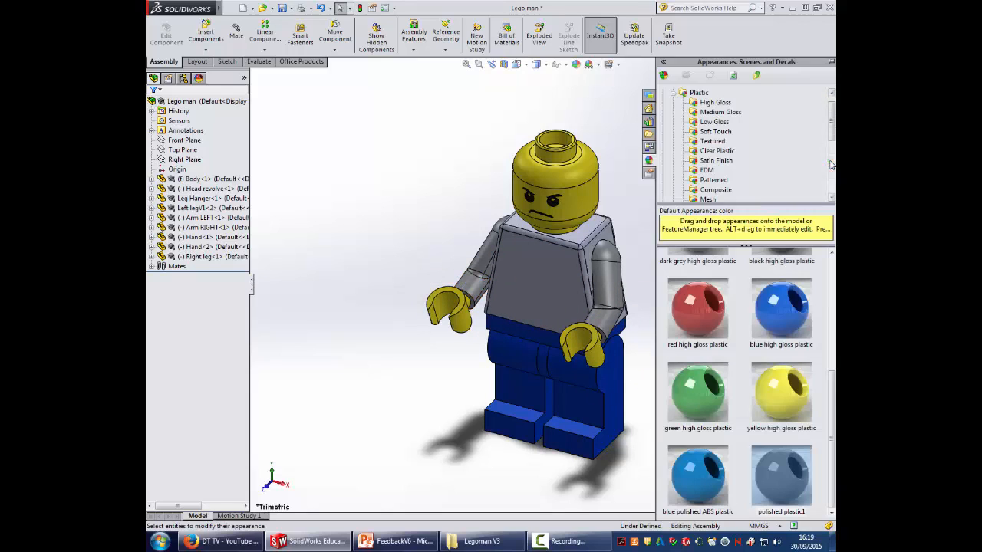
{"action": "scroll", "coordinate": [789, 398], "scroll_direction": "up", "scroll_amount": 5}
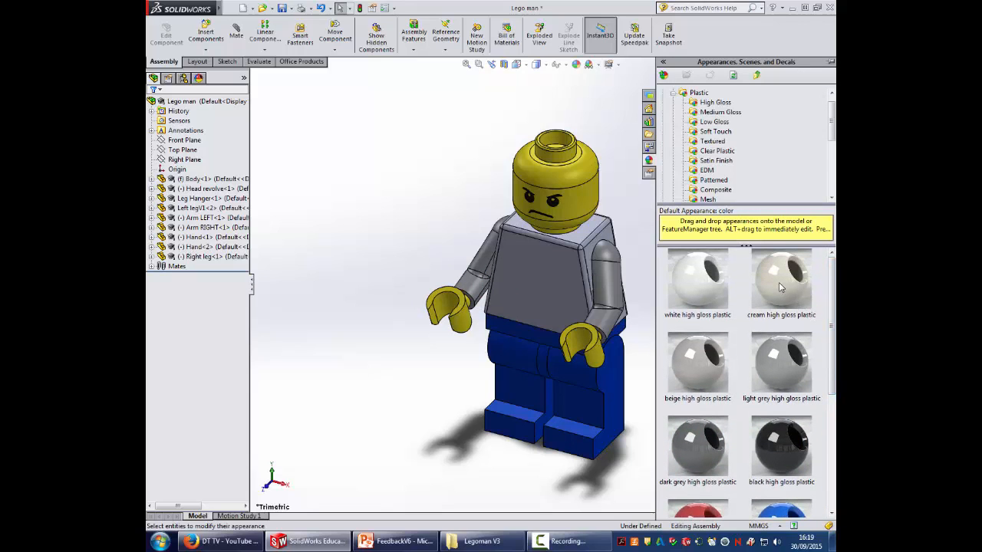
{"action": "left_click_drag", "start_coordinate": [781, 288], "coordinate": [556, 288]}
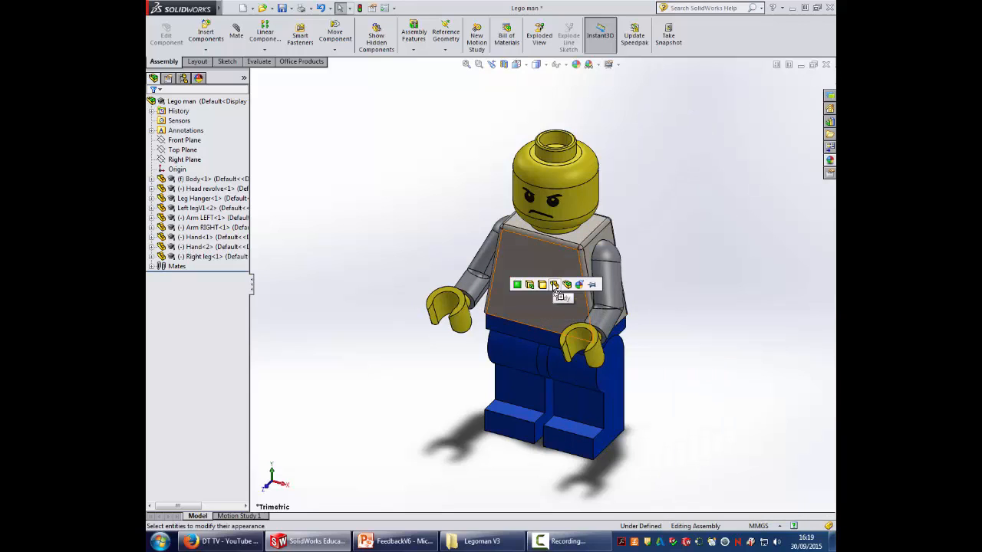
{"action": "left_click", "coordinate": [557, 290]}
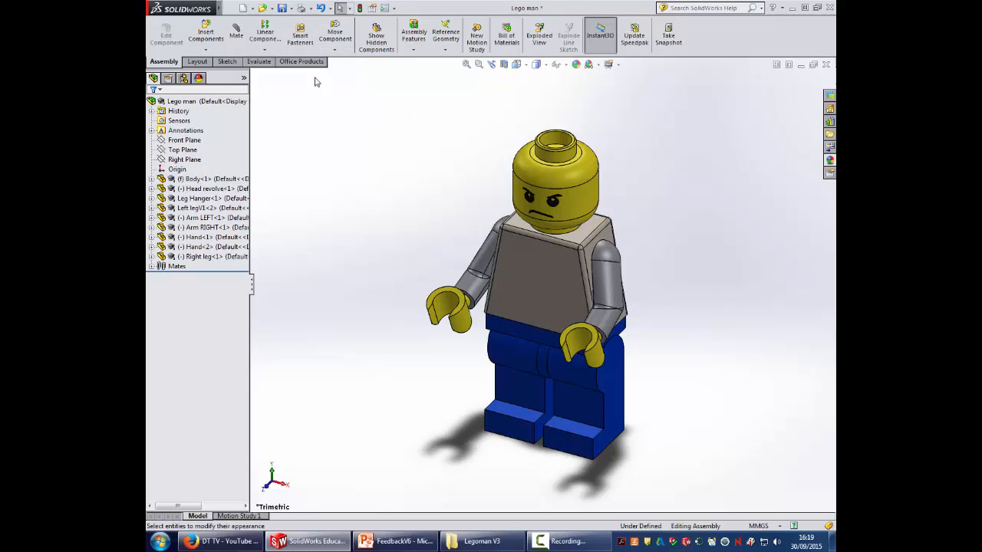
Use Move Component to try moving the left leg and to reposition the right leg, arms and head.
{"action": "left_click", "coordinate": [336, 36]}
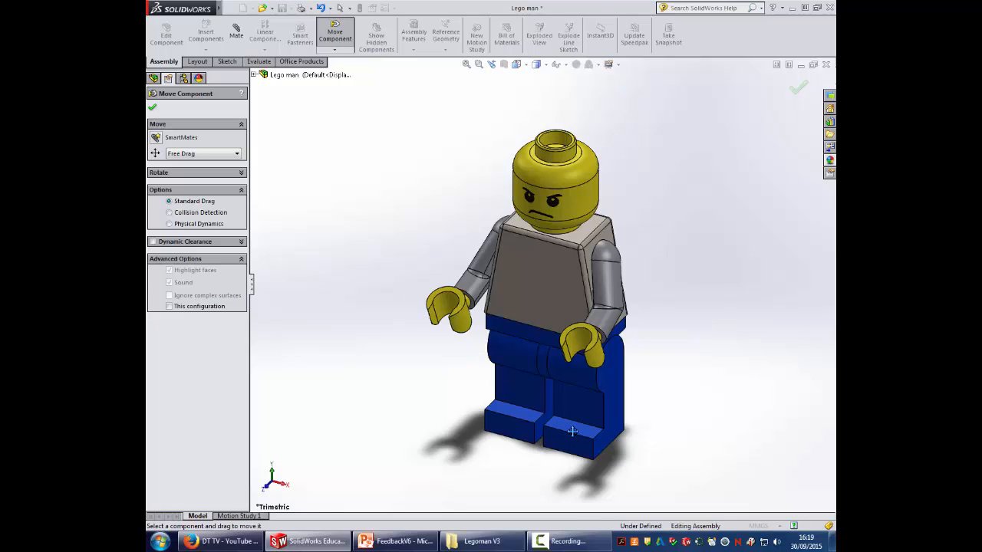
{"action": "left_click_drag", "start_coordinate": [573, 432], "coordinate": [607, 404]}
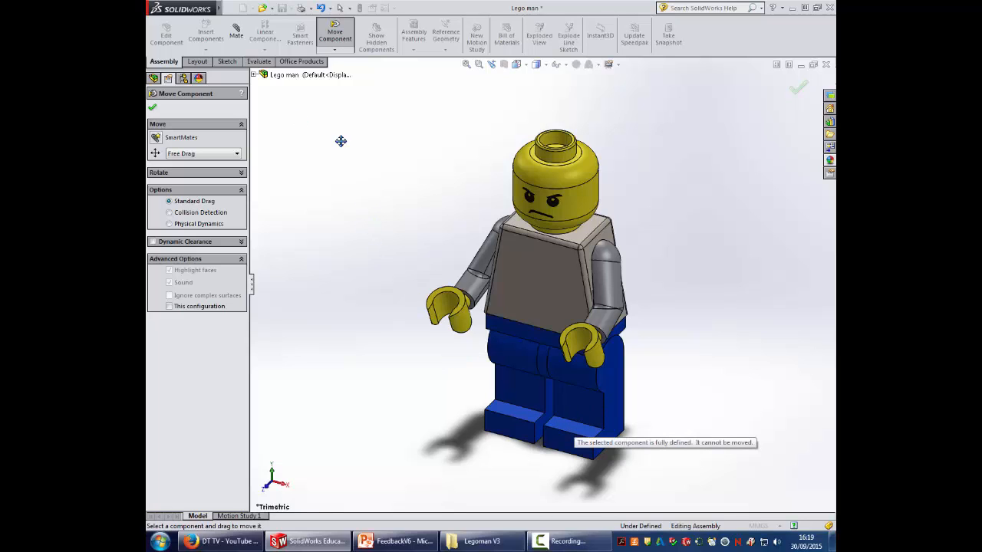
{"action": "left_click_drag", "start_coordinate": [495, 396], "coordinate": [476, 375]}
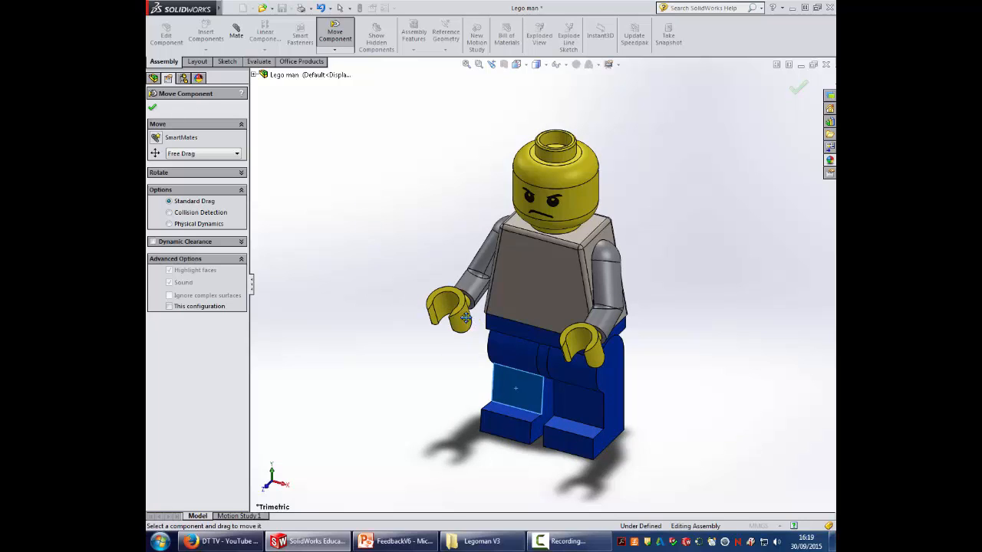
{"action": "left_click_drag", "start_coordinate": [436, 279], "coordinate": [422, 305]}
{"action": "left_click_drag", "start_coordinate": [529, 197], "coordinate": [525, 200]}
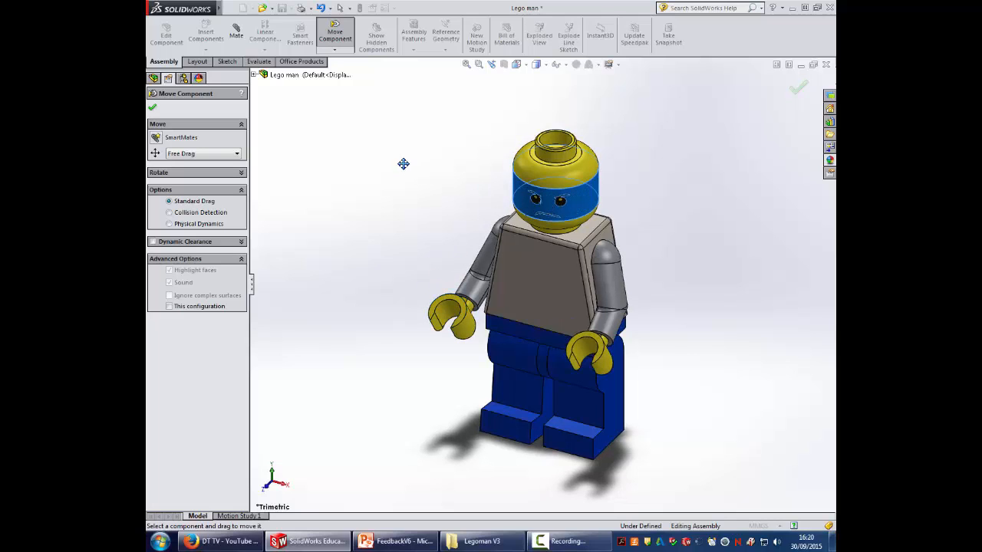
{"action": "left_click", "coordinate": [152, 108]}
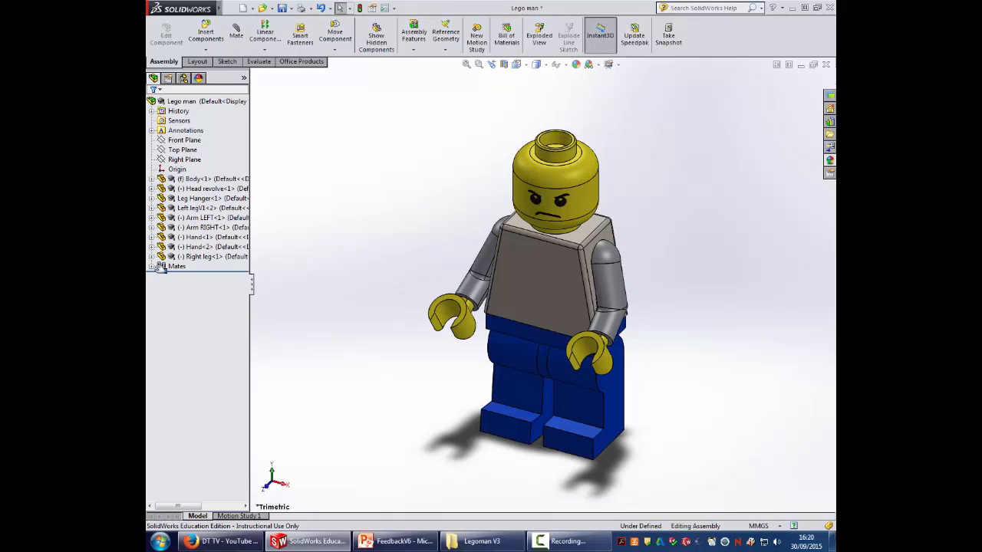
Delete the coincident mate that ties the two hands together (Coincident15).
{"action": "left_click", "coordinate": [151, 266]}
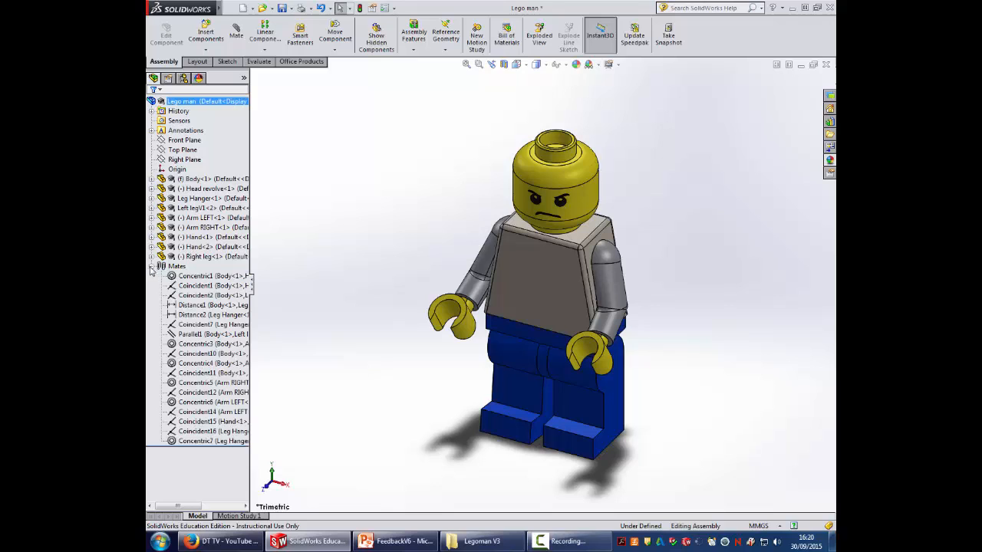
{"action": "right_click", "coordinate": [195, 424]}
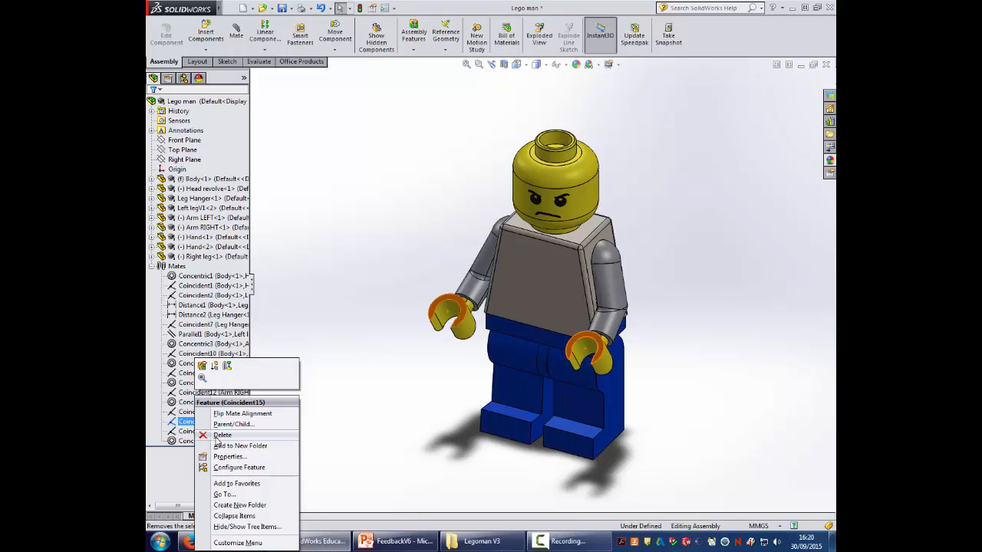
{"action": "left_click", "coordinate": [217, 439]}
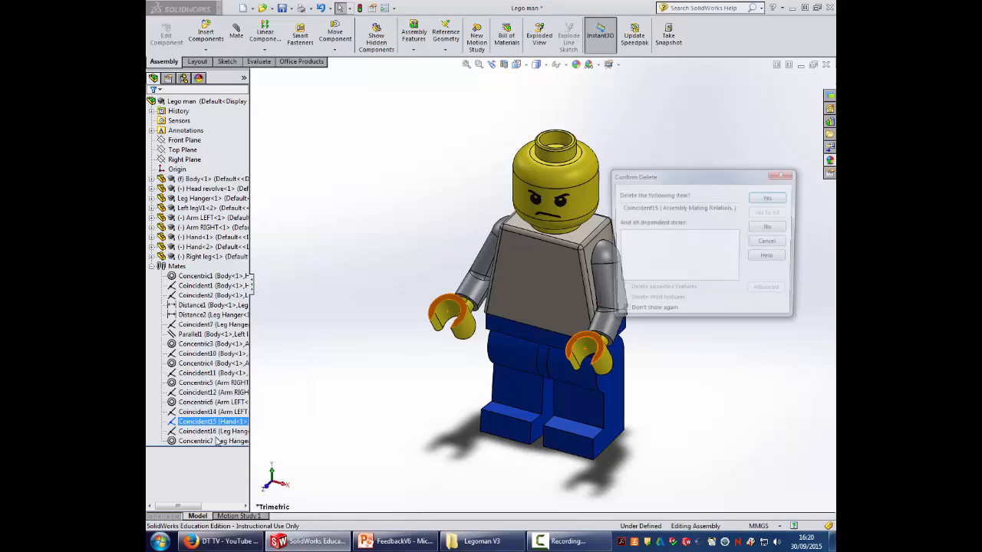
{"action": "left_click", "coordinate": [769, 197]}
Check which parts the arm and hand mates constrain, and delete the parallel mate between the Body and the left leg.
{"action": "left_click", "coordinate": [192, 412]}
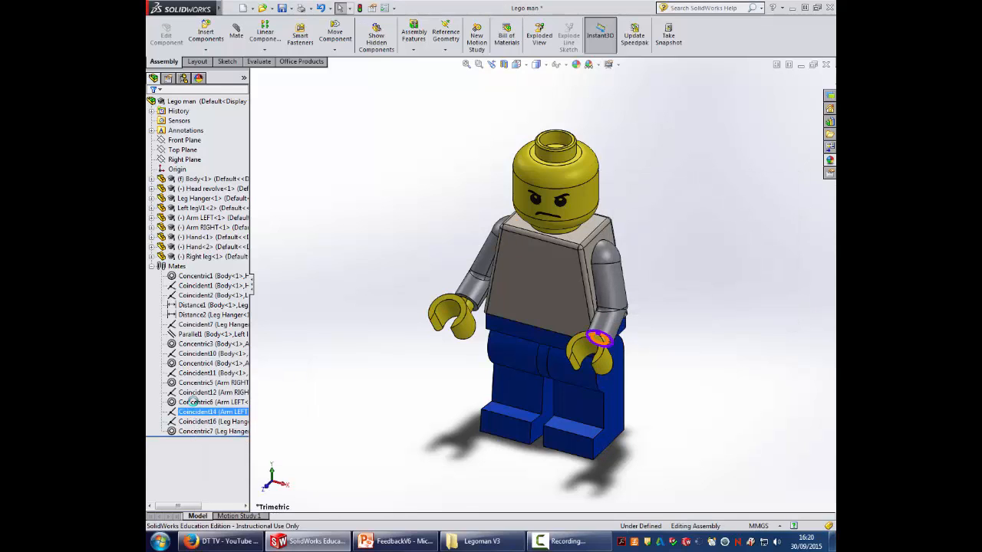
{"action": "left_click", "coordinate": [192, 402]}
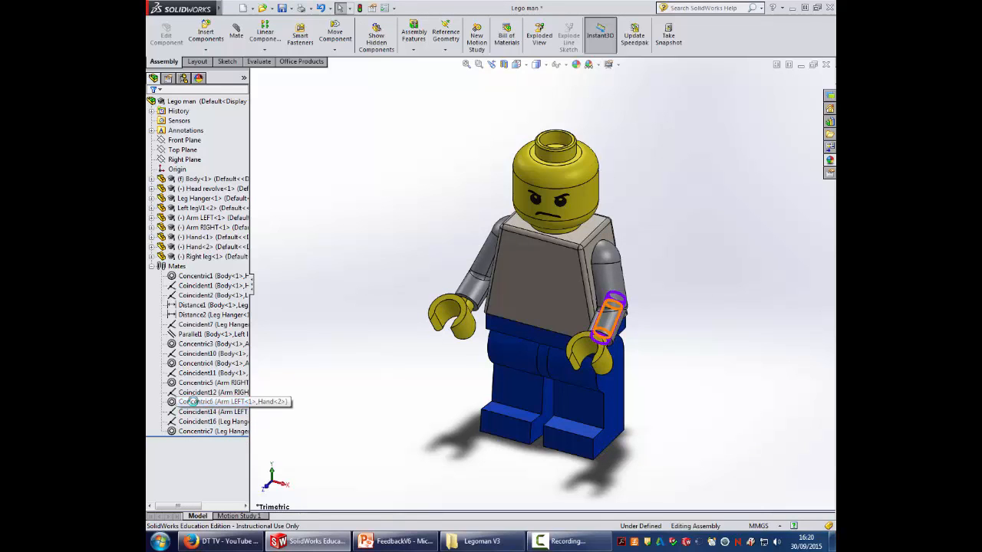
{"action": "left_click", "coordinate": [197, 384]}
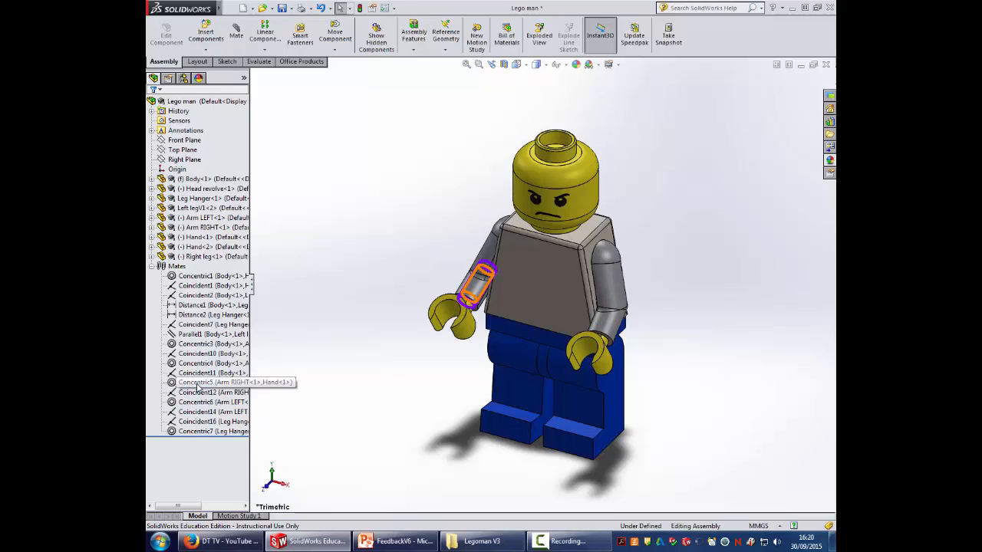
{"action": "left_click", "coordinate": [197, 375]}
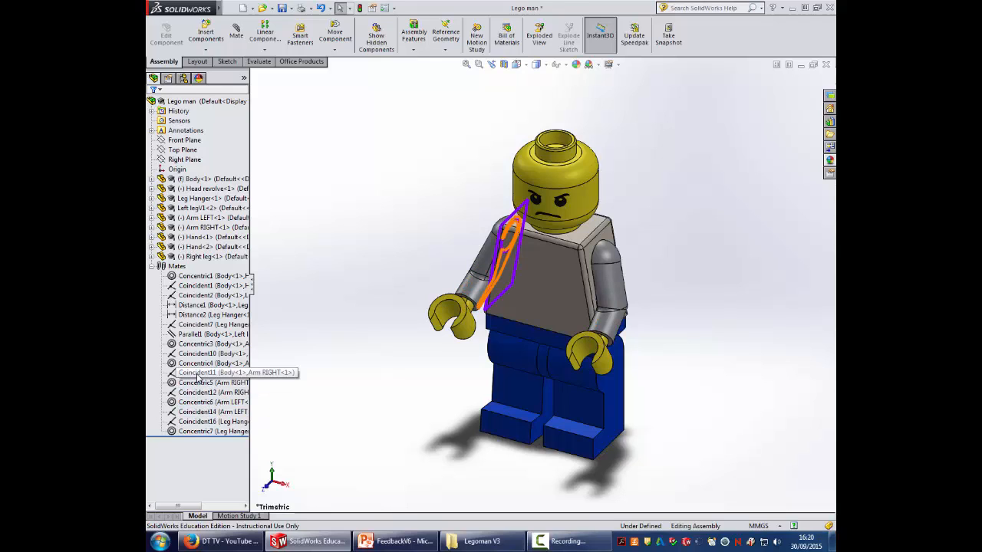
{"action": "right_click", "coordinate": [200, 336]}
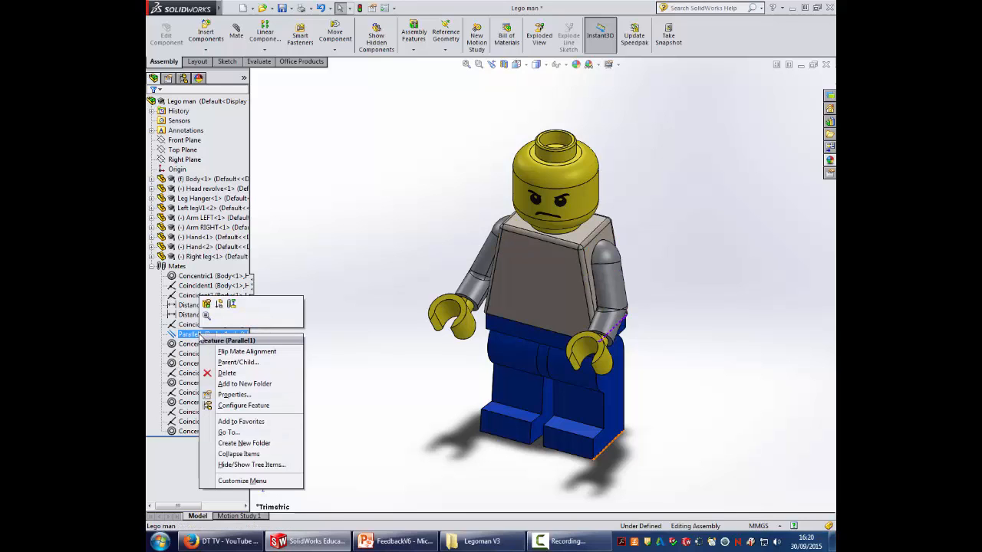
{"action": "left_click", "coordinate": [226, 373]}
{"action": "left_click", "coordinate": [771, 197]}
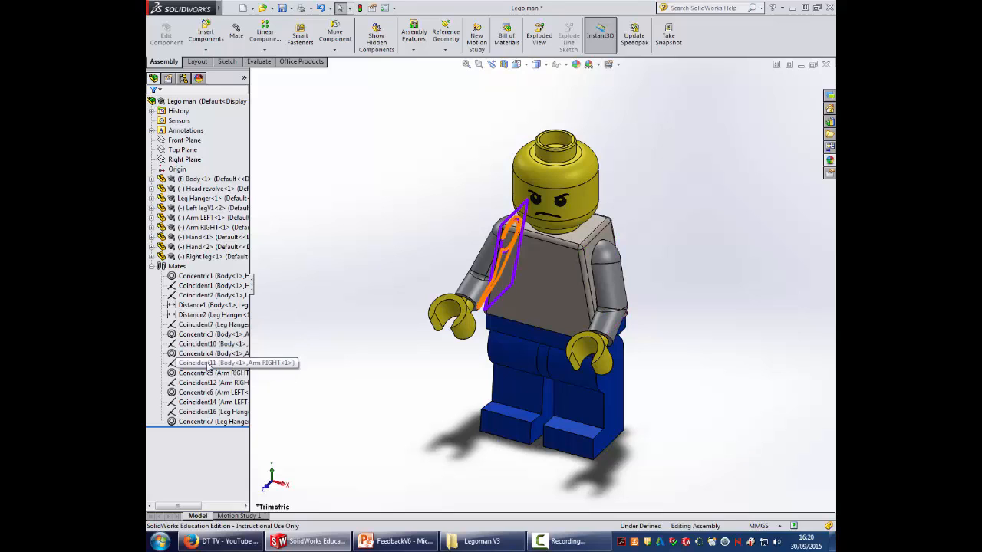
{"action": "left_click", "coordinate": [208, 412]}
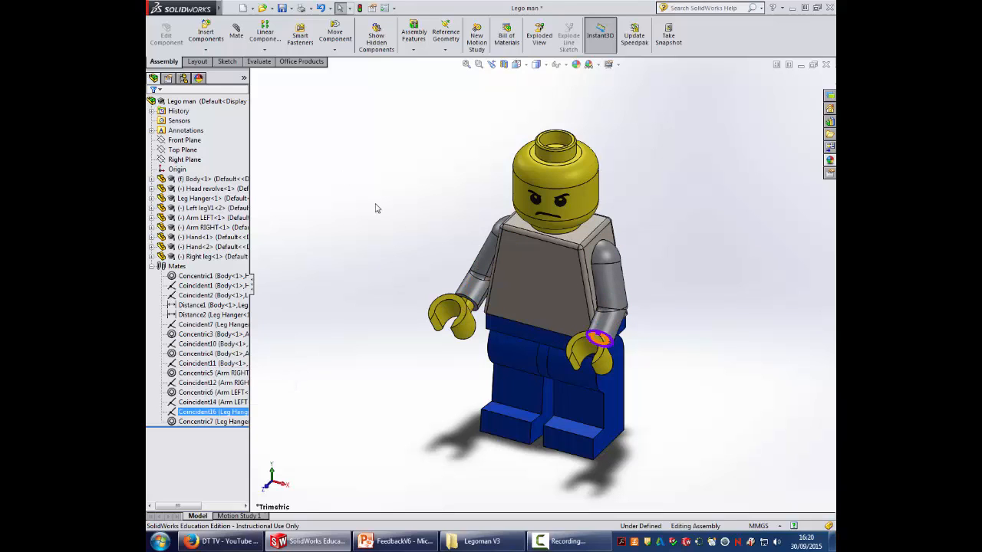
{"action": "left_click", "coordinate": [376, 209]}
Use Move Component to pose the legs in a stride, with the left leg swung forward and the right leg backward.
{"action": "left_click", "coordinate": [336, 34]}
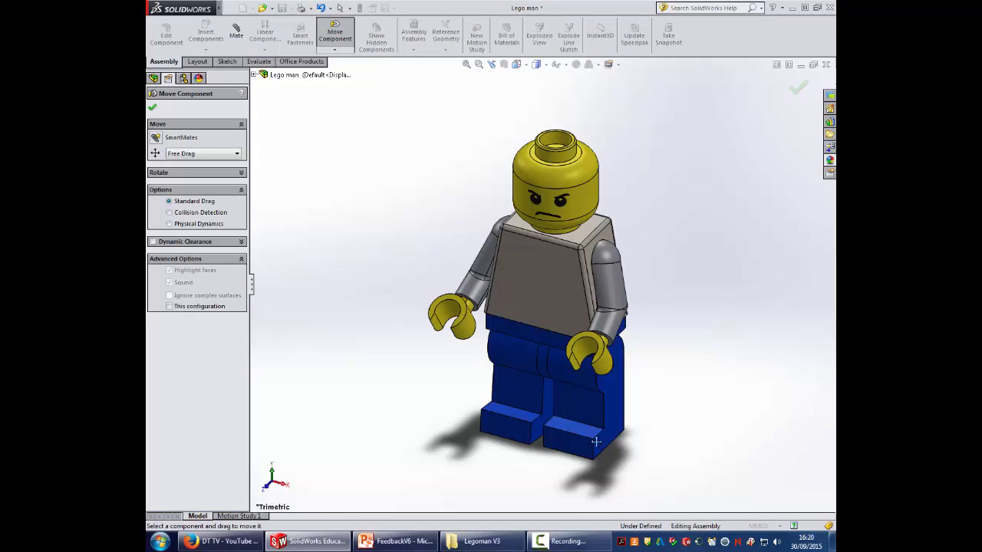
{"action": "left_click_drag", "start_coordinate": [596, 442], "coordinate": [530, 438]}
{"action": "middle_click_drag", "start_coordinate": [546, 386], "coordinate": [605, 419]}
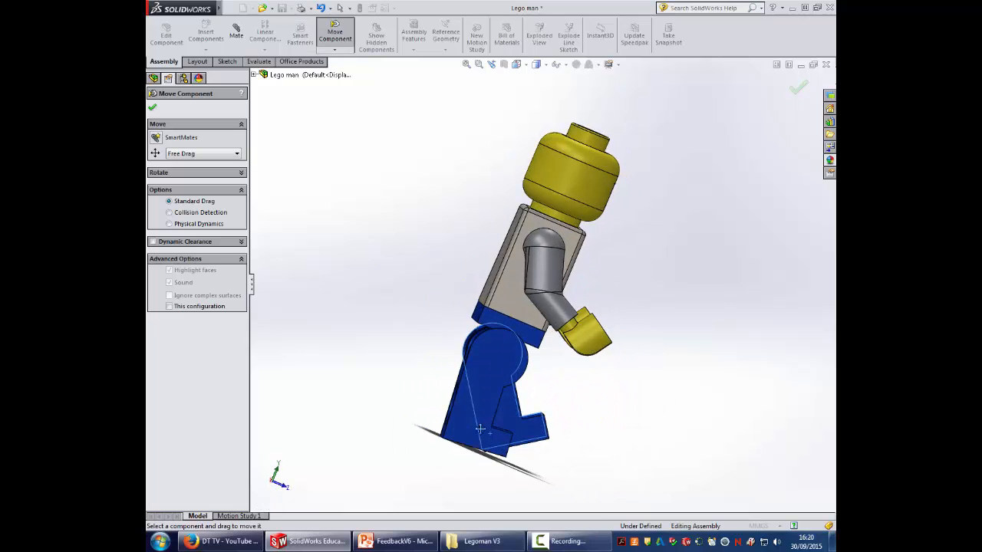
{"action": "left_click_drag", "start_coordinate": [480, 428], "coordinate": [431, 422]}
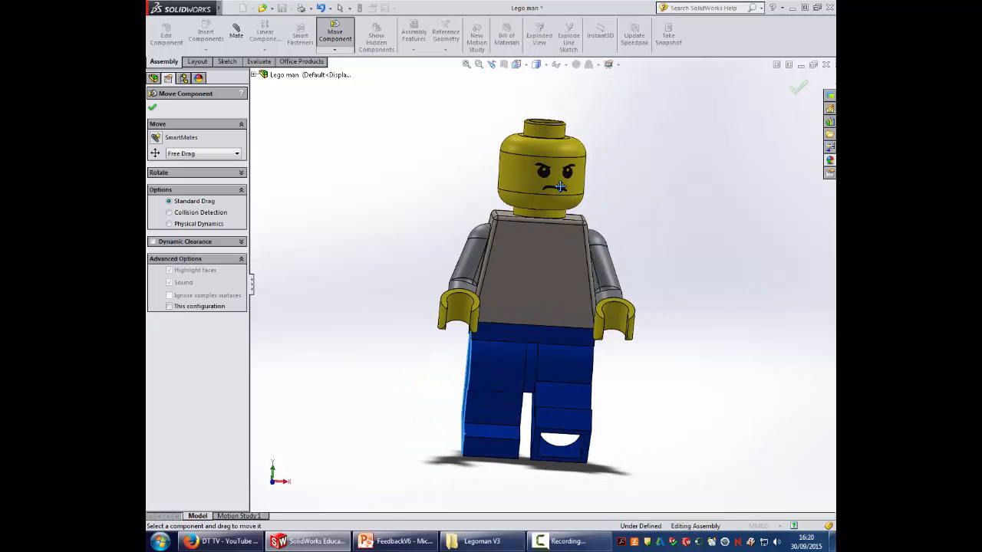
Turn the head and raise the right arm forward to complete the walking pose, and finish moving components.
{"action": "left_click_drag", "start_coordinate": [561, 187], "coordinate": [475, 198]}
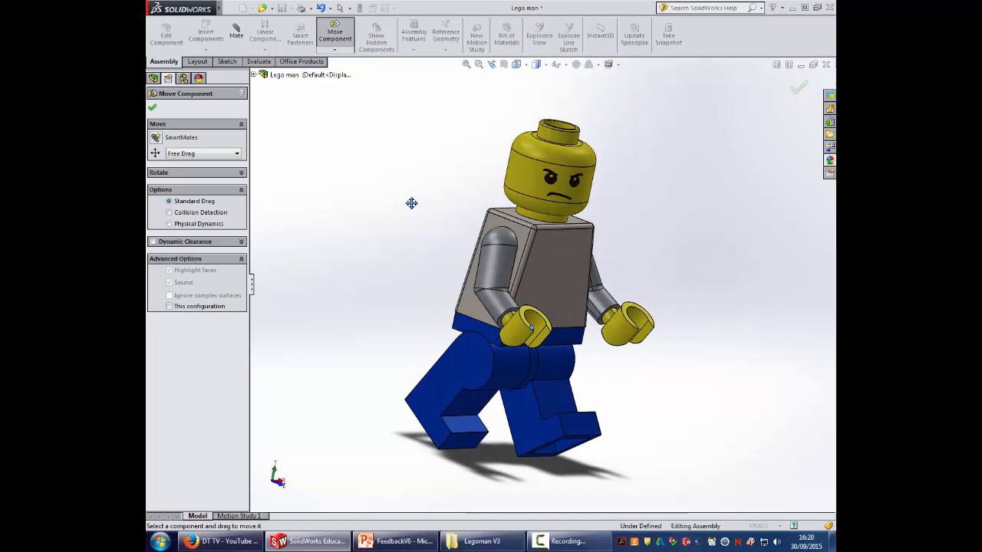
{"action": "left_click_drag", "start_coordinate": [497, 301], "coordinate": [397, 274]}
{"action": "middle_click_drag", "start_coordinate": [686, 246], "coordinate": [650, 224]}
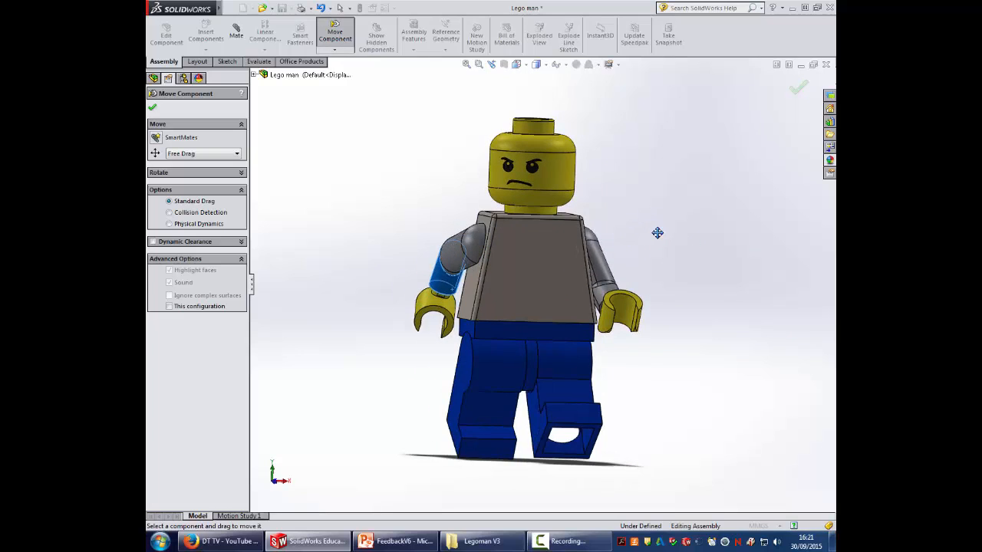
{"action": "left_click", "coordinate": [153, 108]}
{"action": "middle_click_drag", "start_coordinate": [395, 256], "coordinate": [414, 243]}
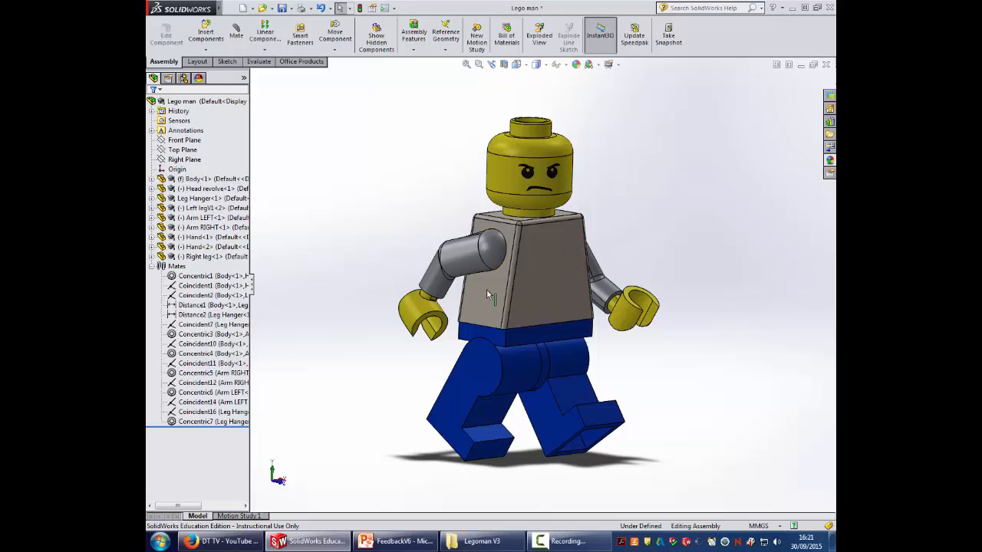
Examine the Basic Scenes and Studio Scenes in the scene library for a suitable backdrop.
{"action": "left_click", "coordinate": [830, 160]}
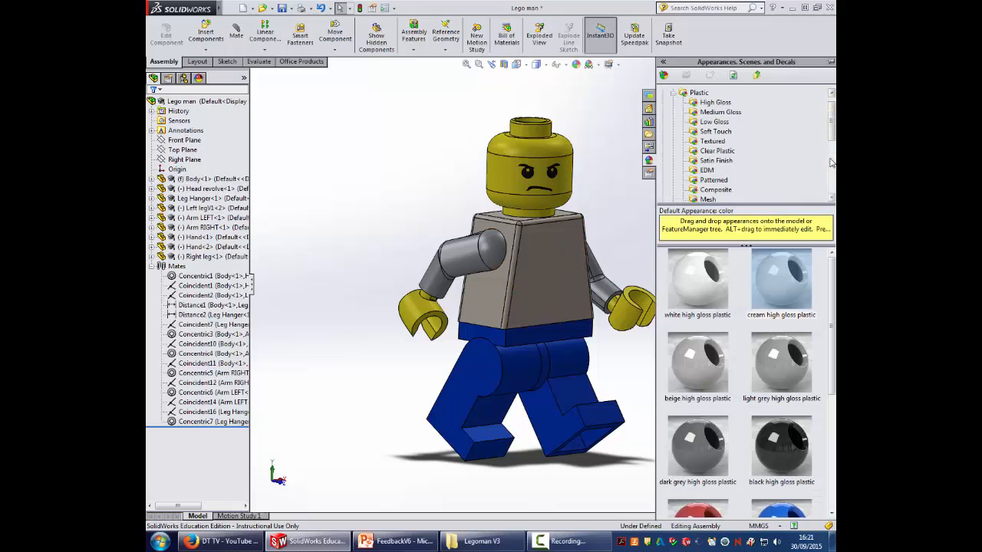
{"action": "left_click", "coordinate": [674, 92]}
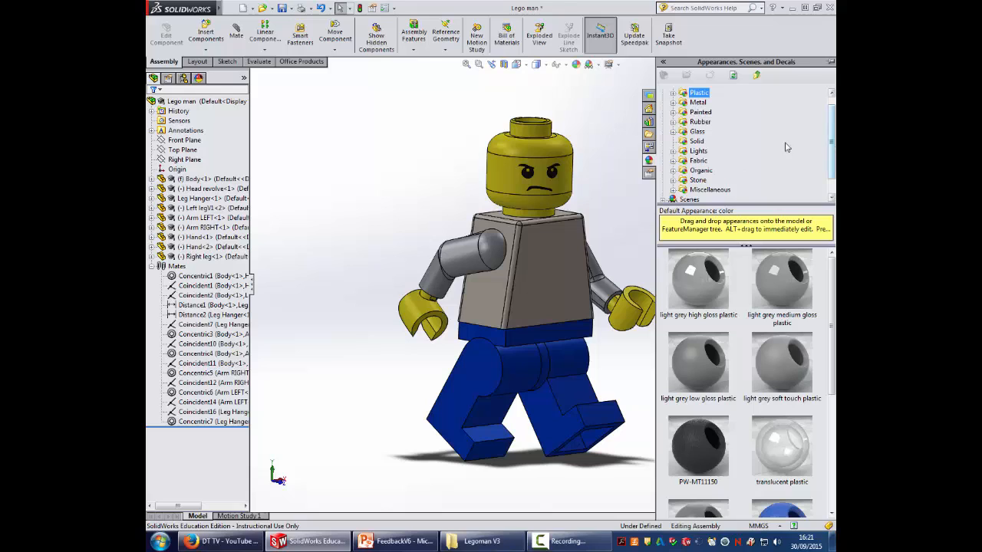
{"action": "scroll", "coordinate": [744, 158], "scroll_direction": "down", "scroll_amount": 1}
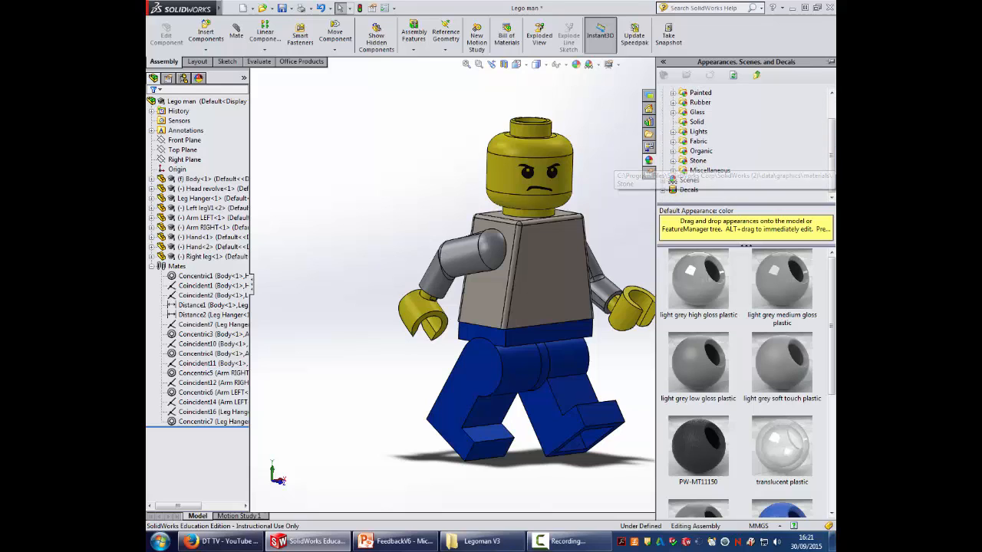
{"action": "left_click_drag", "start_coordinate": [833, 123], "coordinate": [833, 102]}
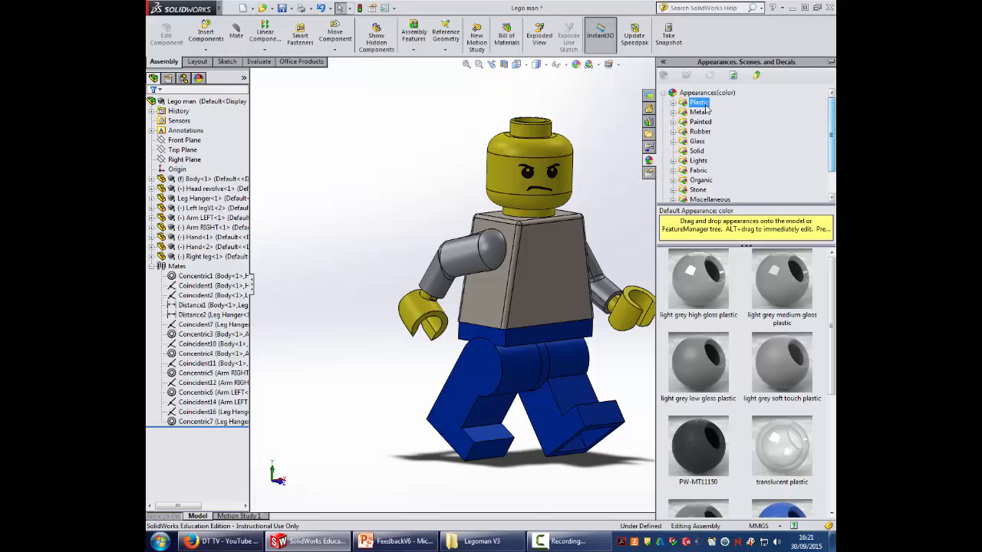
{"action": "left_click", "coordinate": [663, 93]}
{"action": "left_click", "coordinate": [663, 103]}
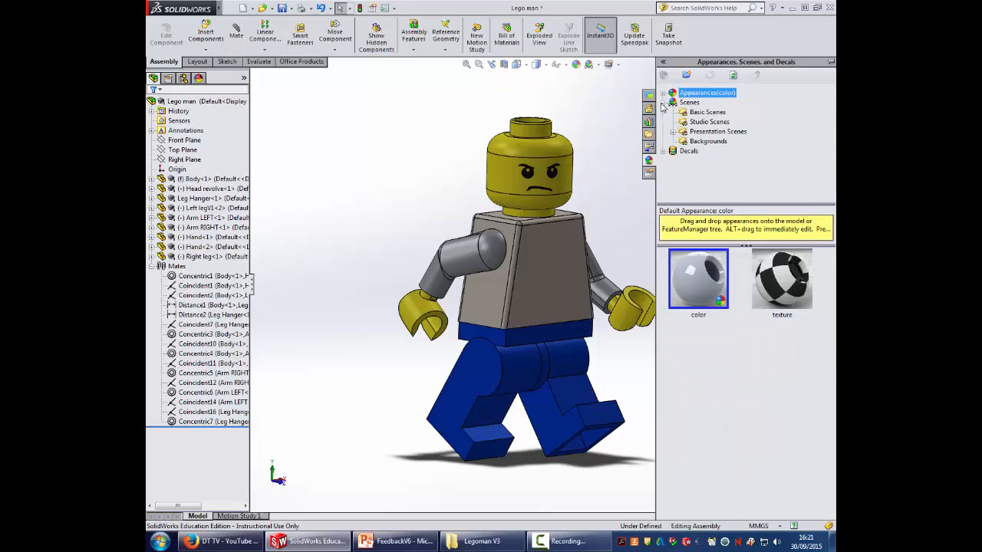
{"action": "left_click", "coordinate": [705, 112]}
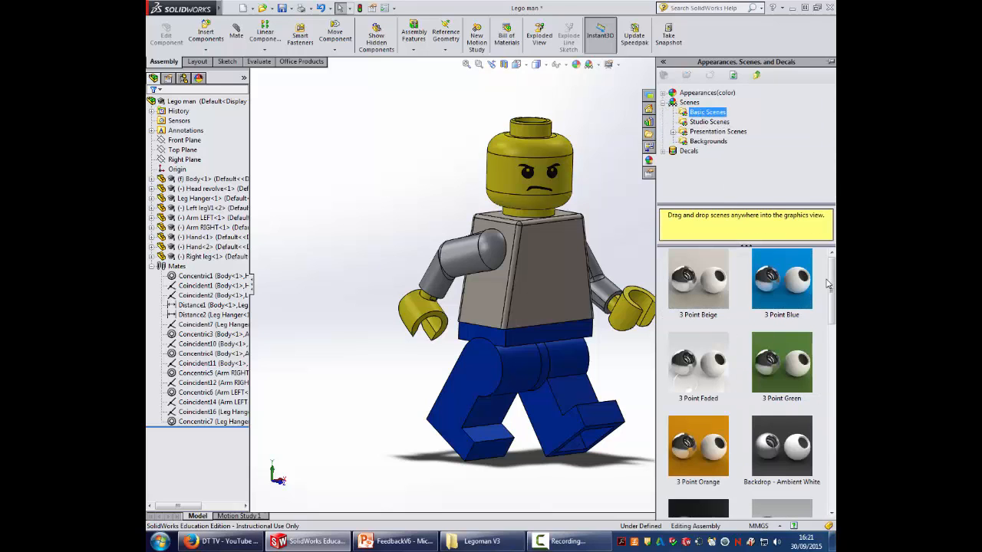
{"action": "mouse_move", "coordinate": [831, 285]}
{"action": "left_mouse_down"}
{"action": "mouse_move", "coordinate": [831, 460]}
{"action": "mouse_move", "coordinate": [831, 288]}
{"action": "left_mouse_up"}
{"action": "left_click", "coordinate": [686, 123]}
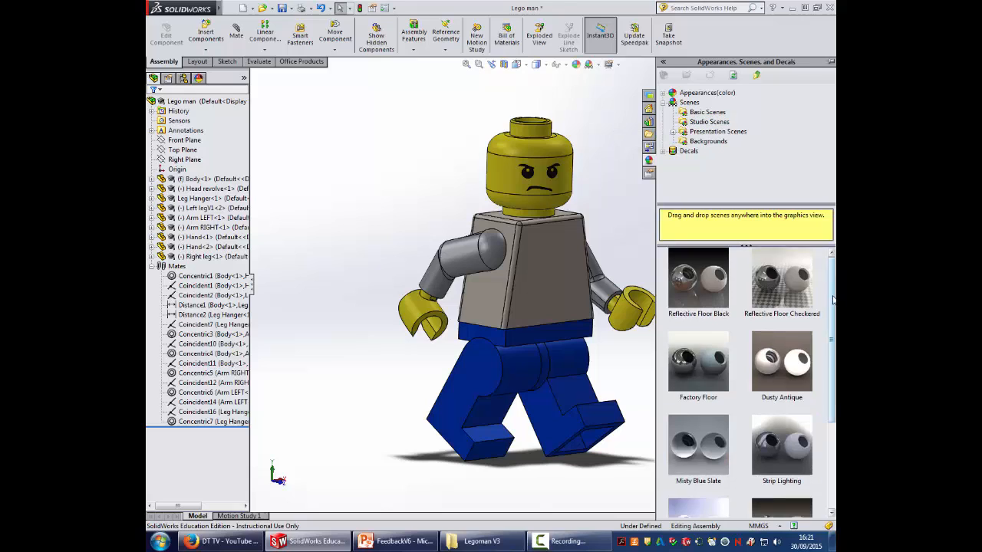
{"action": "left_click_drag", "start_coordinate": [832, 298], "coordinate": [830, 402]}
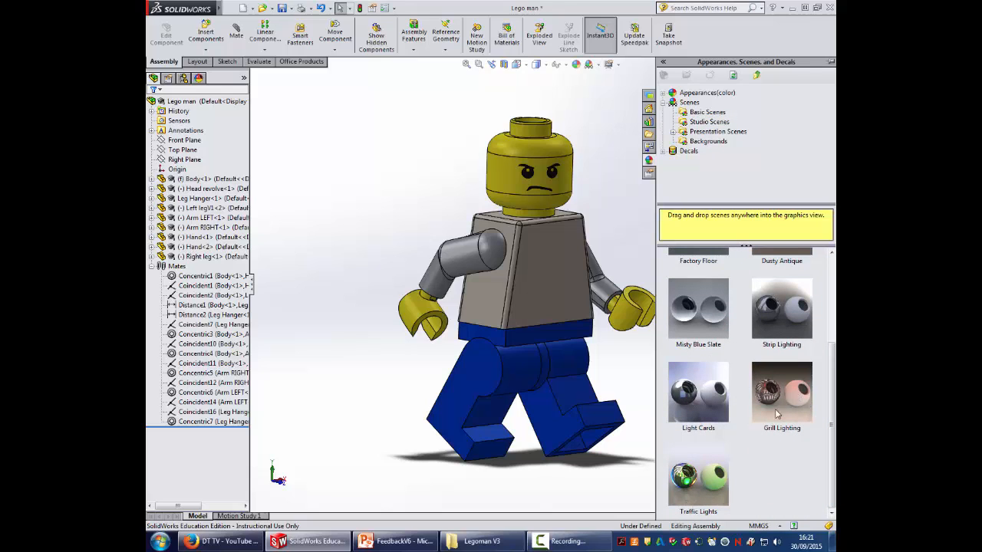
{"action": "left_click_drag", "start_coordinate": [832, 391], "coordinate": [832, 303]}
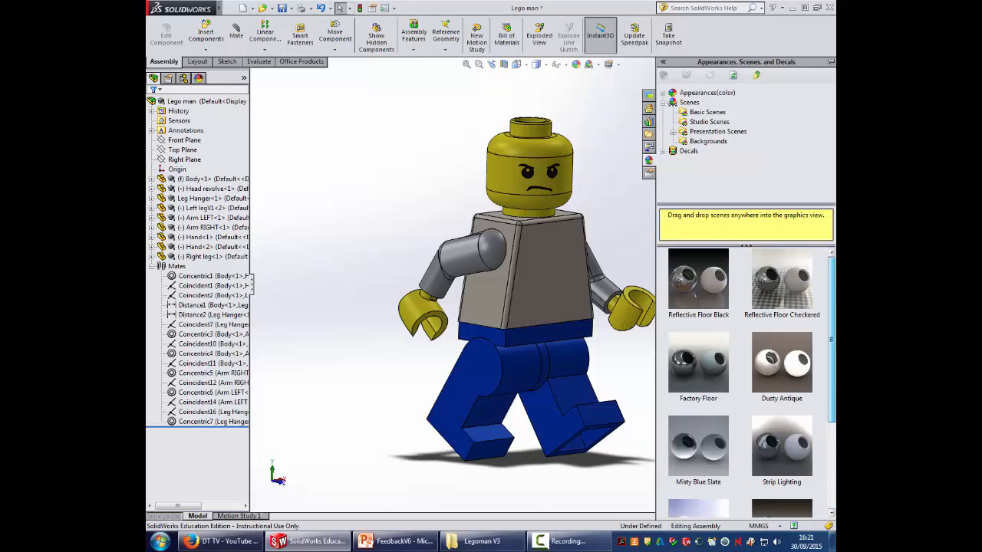
Apply the Landscape 1 Image 4 presentation scene as the backdrop behind the Lego man.
{"action": "left_click", "coordinate": [673, 132]}
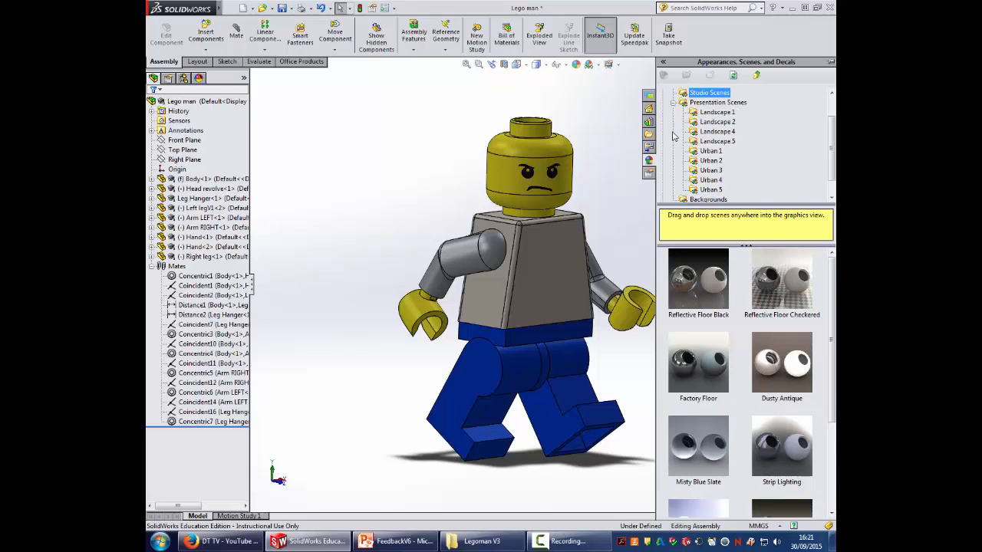
{"action": "left_click", "coordinate": [712, 113]}
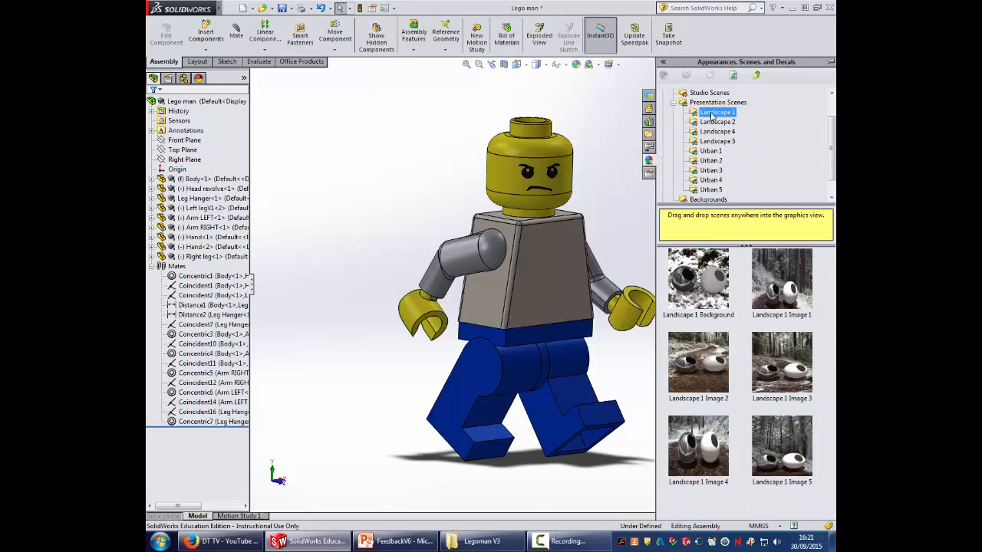
{"action": "left_click", "coordinate": [714, 122]}
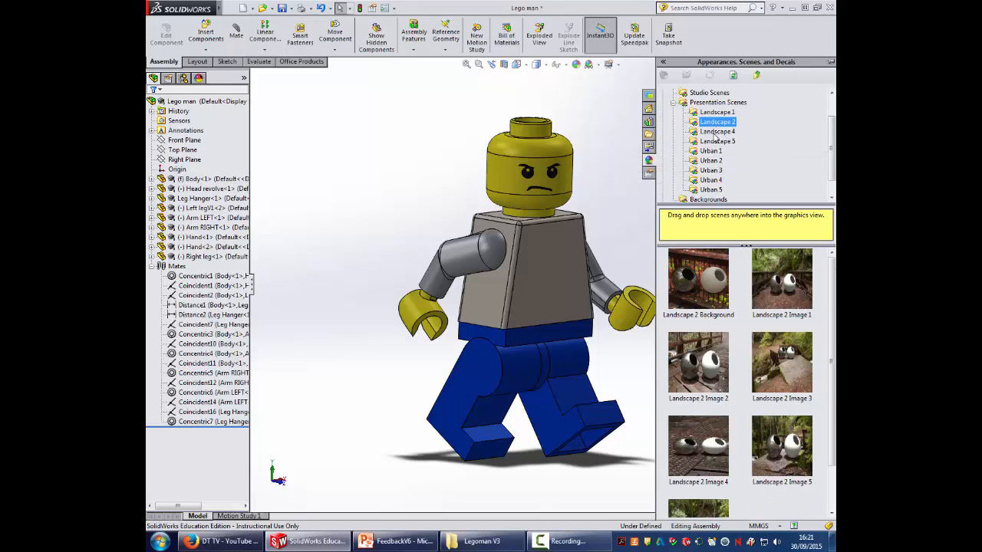
{"action": "left_click", "coordinate": [714, 112]}
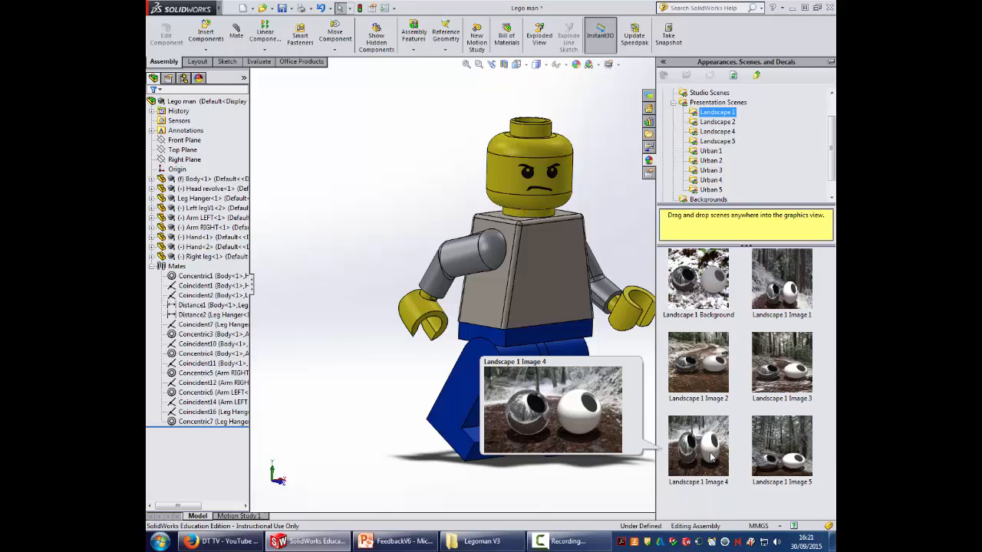
{"action": "left_click_drag", "start_coordinate": [707, 444], "coordinate": [640, 387]}
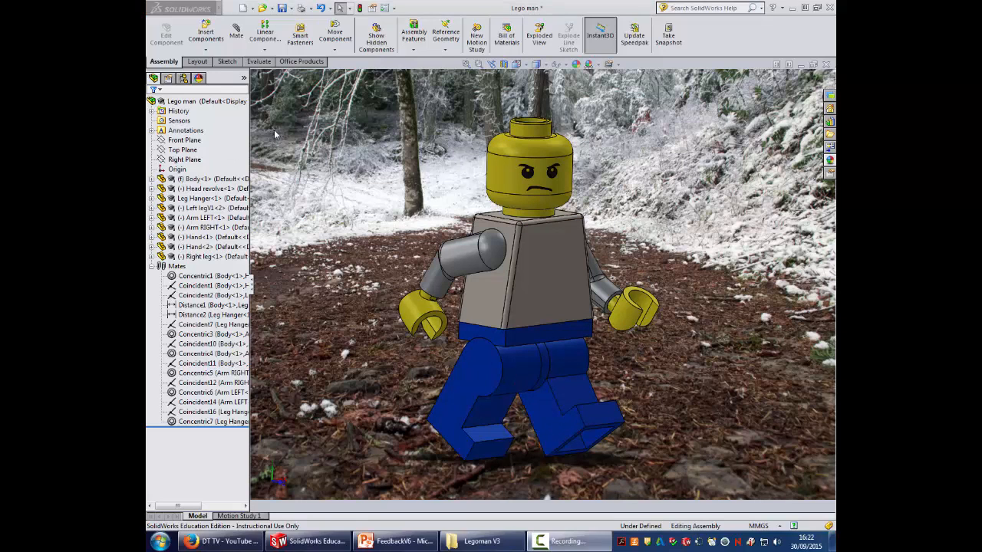
Load the PhotoView 360 add-in and display its render tools.
{"action": "left_click", "coordinate": [302, 61]}
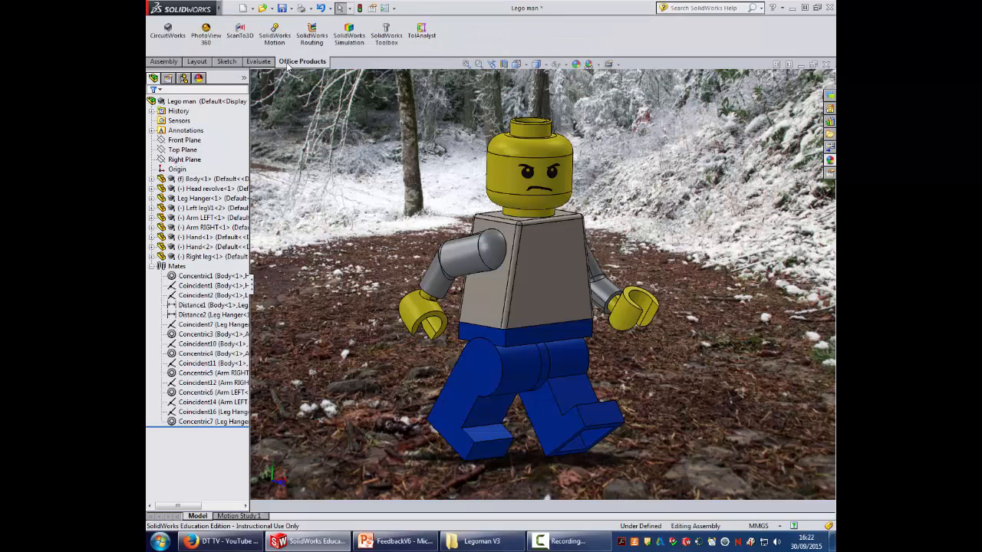
{"action": "left_click", "coordinate": [211, 39]}
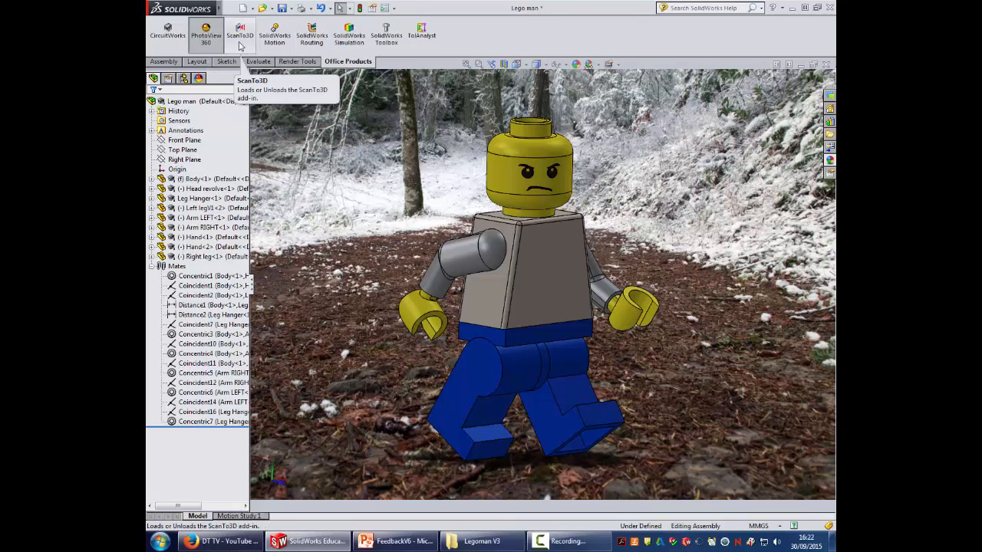
{"action": "left_click", "coordinate": [298, 61]}
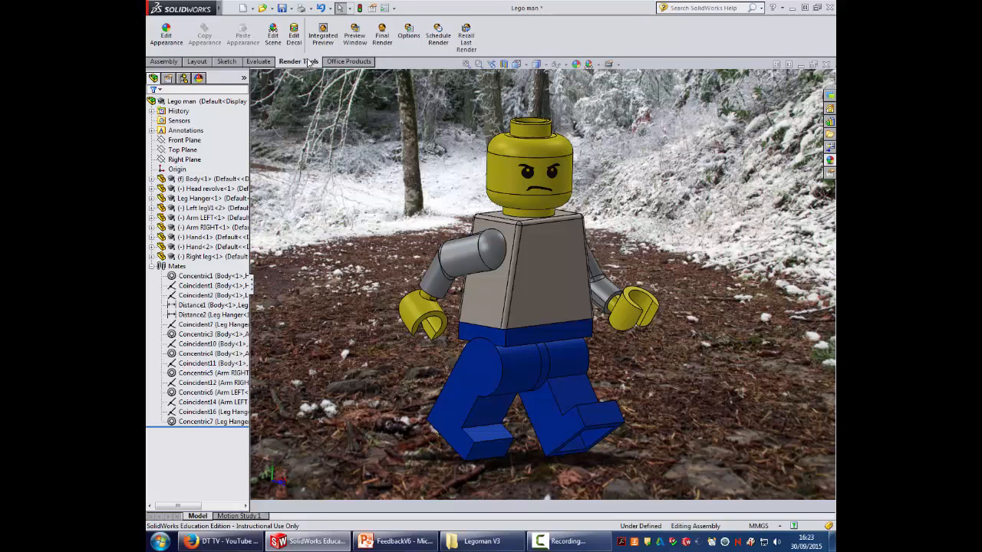
Examine the basic and advanced appearance settings, including illumination and mapping, and leave the appearance unchanged.
{"action": "left_click", "coordinate": [165, 35]}
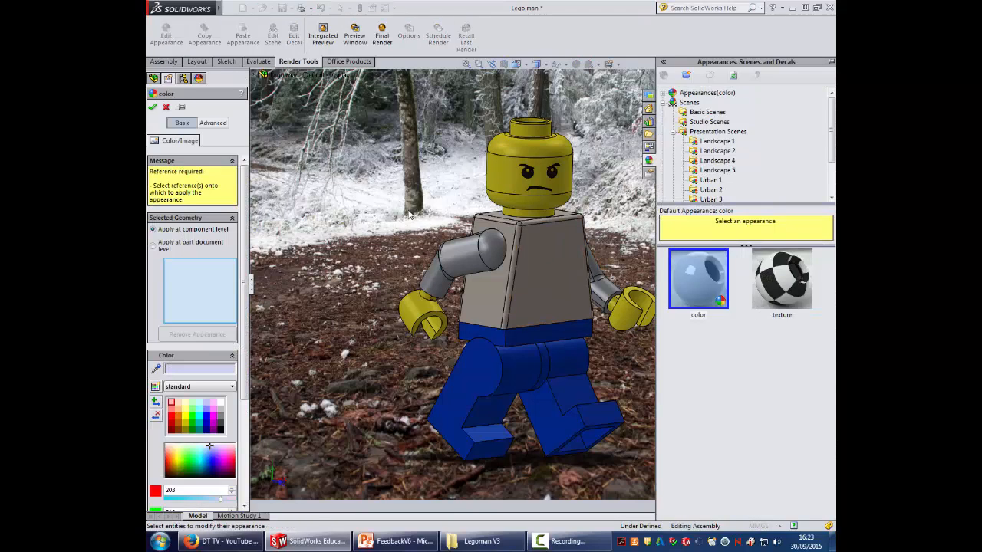
{"action": "left_click", "coordinate": [215, 123]}
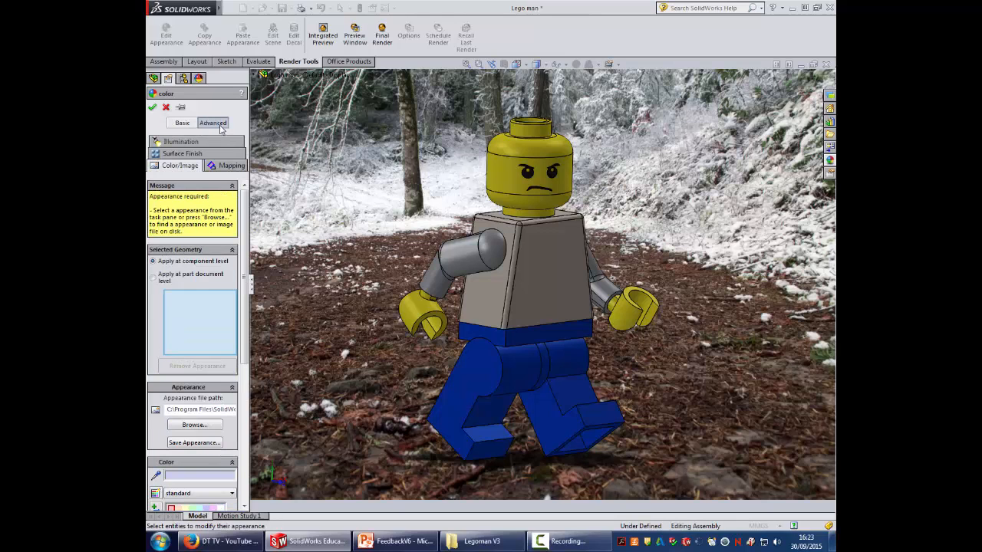
{"action": "left_click", "coordinate": [184, 143]}
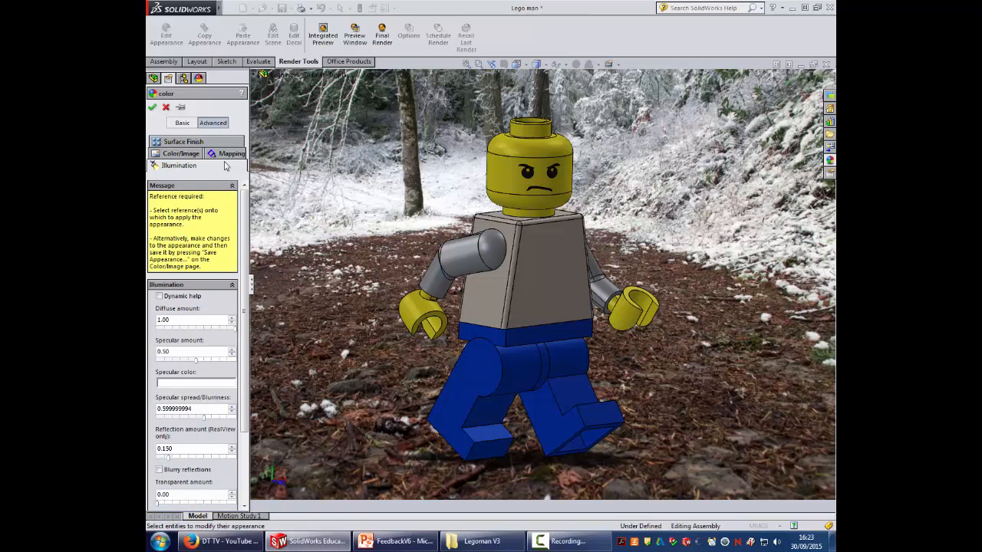
{"action": "left_click", "coordinate": [186, 157]}
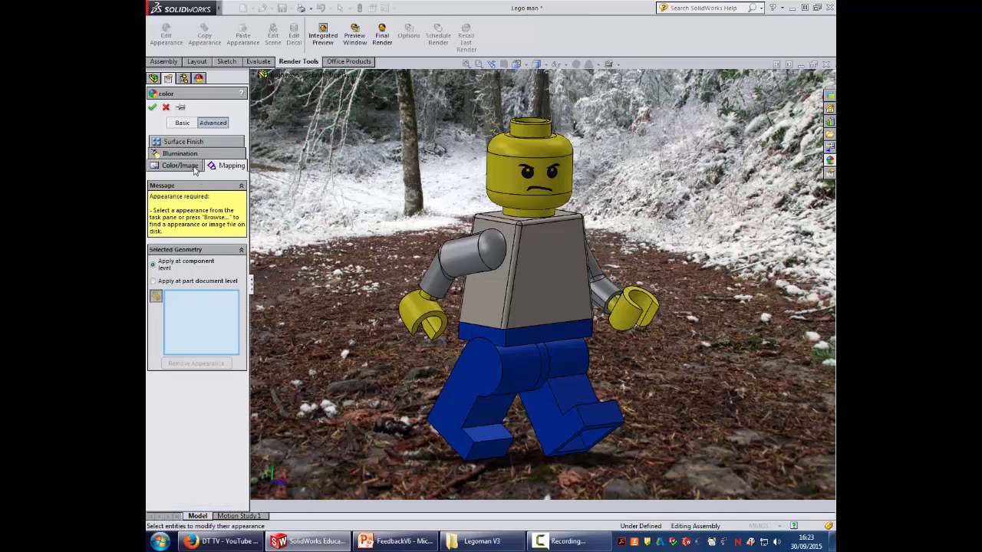
{"action": "left_click", "coordinate": [181, 124]}
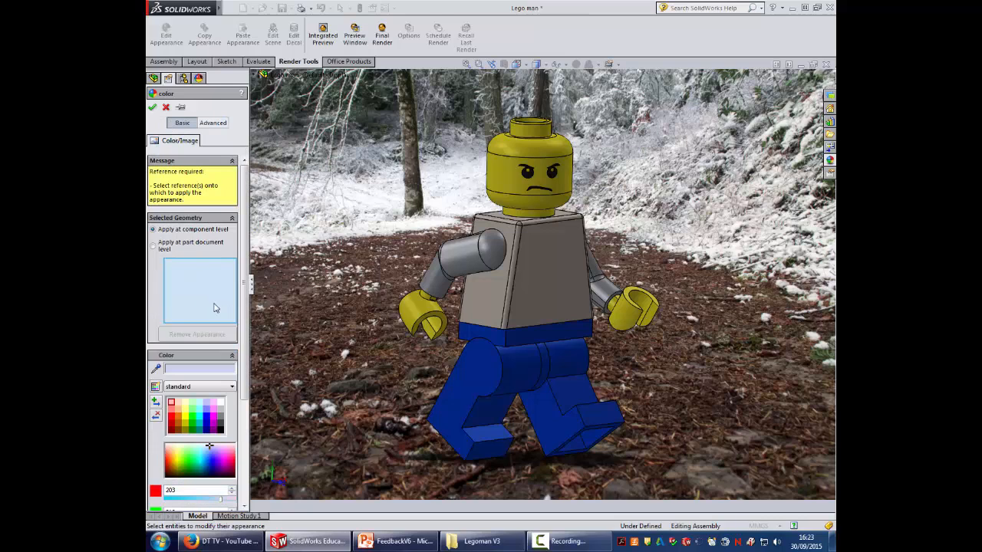
{"action": "left_click", "coordinate": [166, 108]}
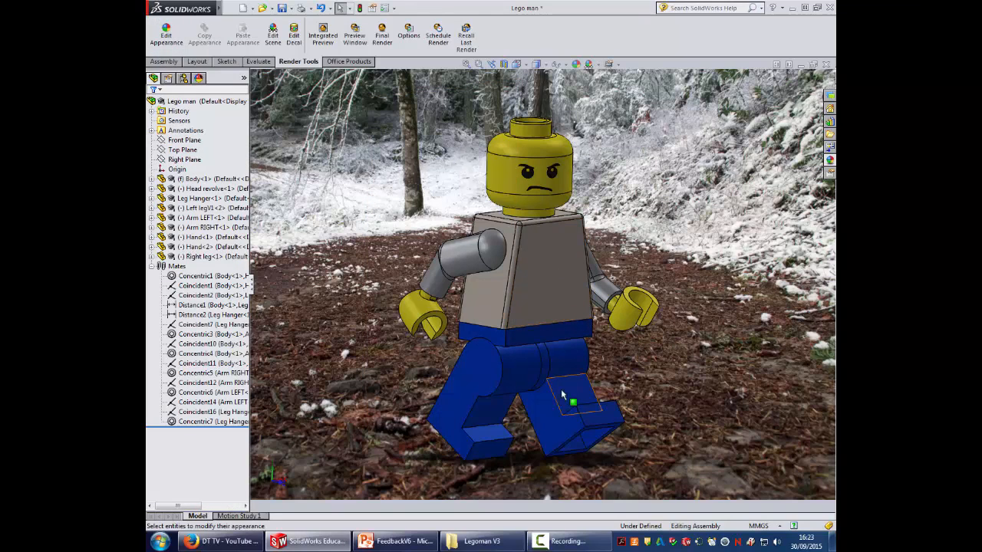
Examine the scene's background, environment and floor settings, plus its advanced floor size and rotation options, without changing them.
{"action": "left_click", "coordinate": [275, 40]}
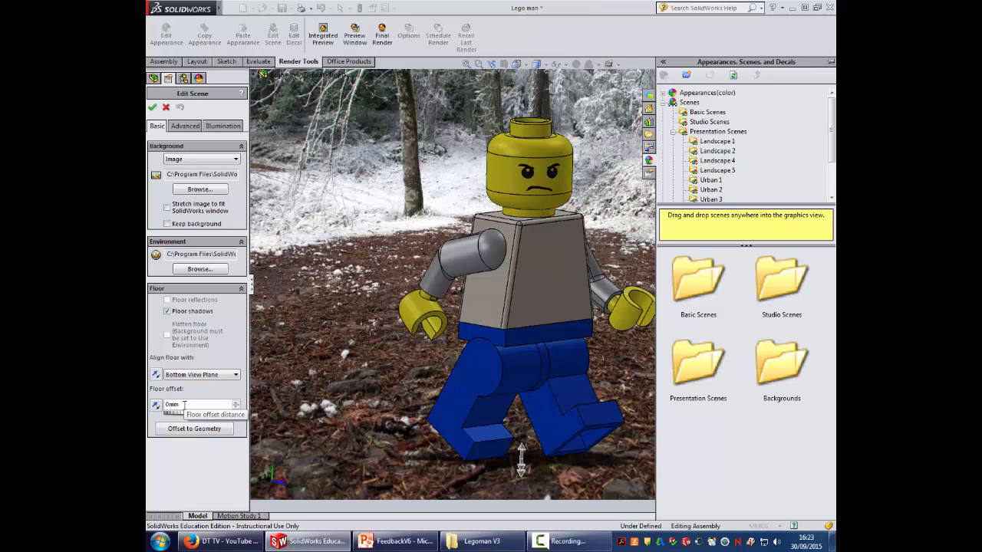
{"action": "left_click", "coordinate": [186, 126]}
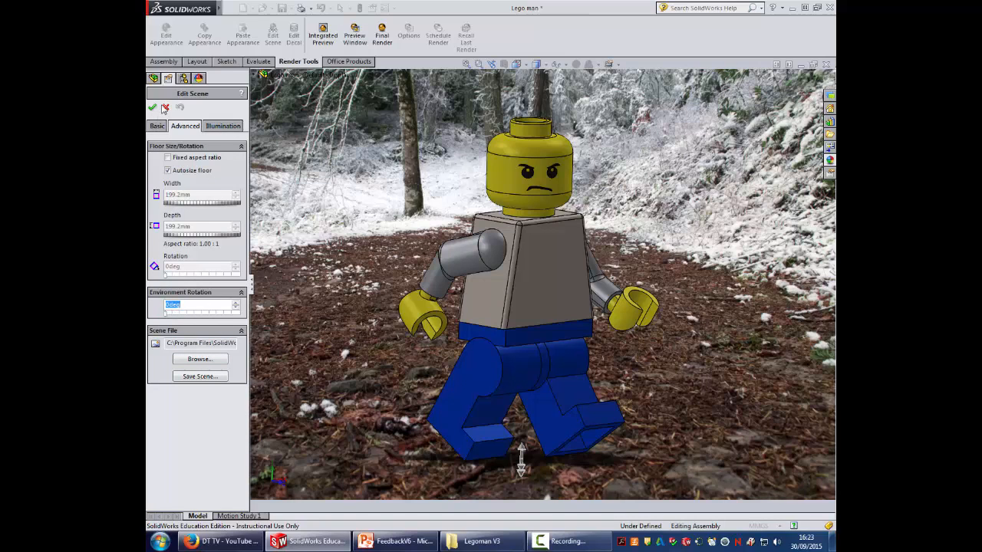
{"action": "left_click", "coordinate": [165, 108]}
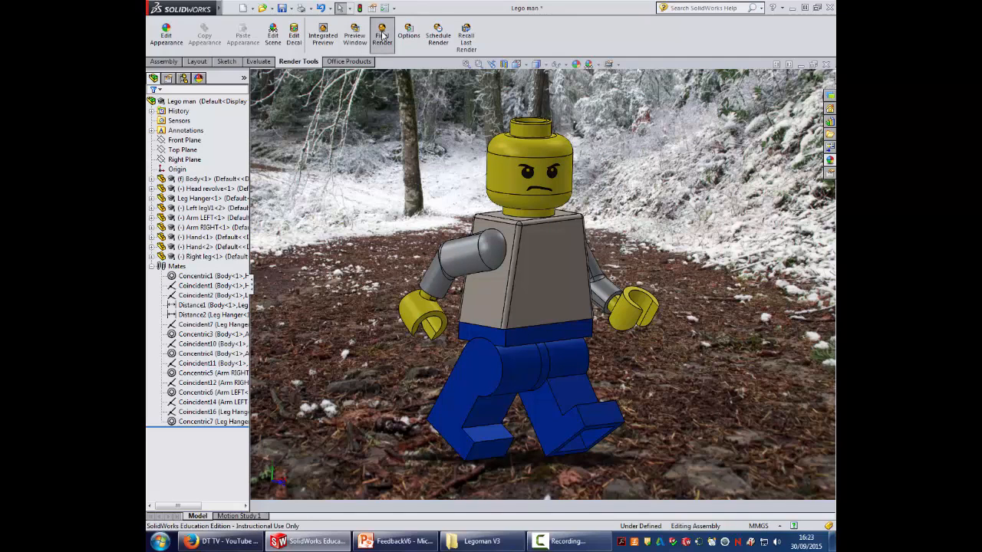
{"action": "left_click", "coordinate": [383, 36]}
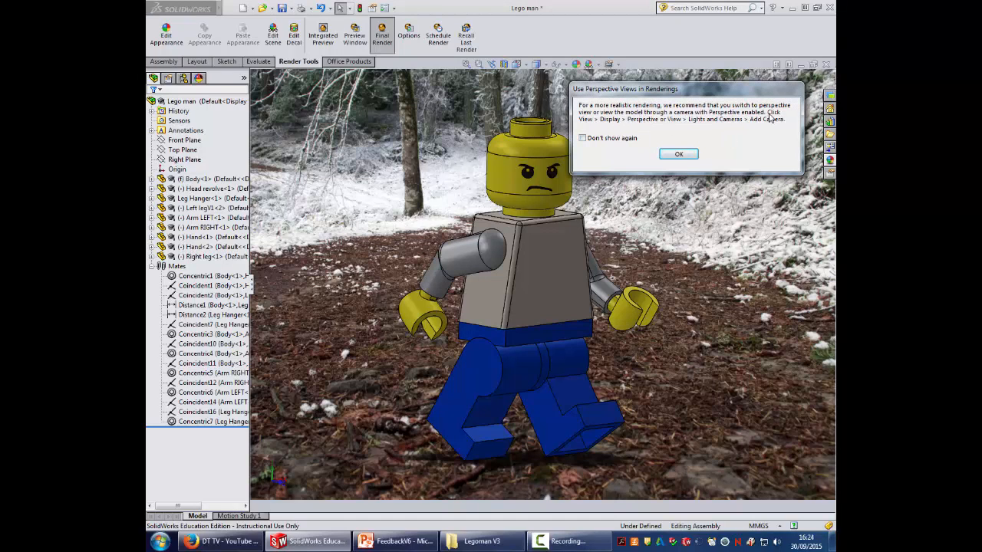
{"action": "left_click", "coordinate": [688, 158]}
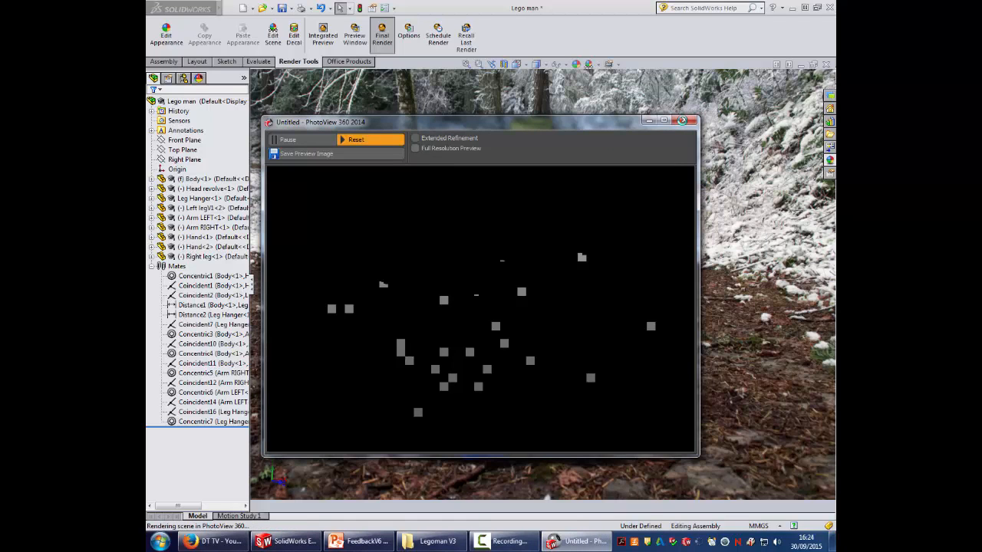
{"action": "left_click", "coordinate": [682, 121]}
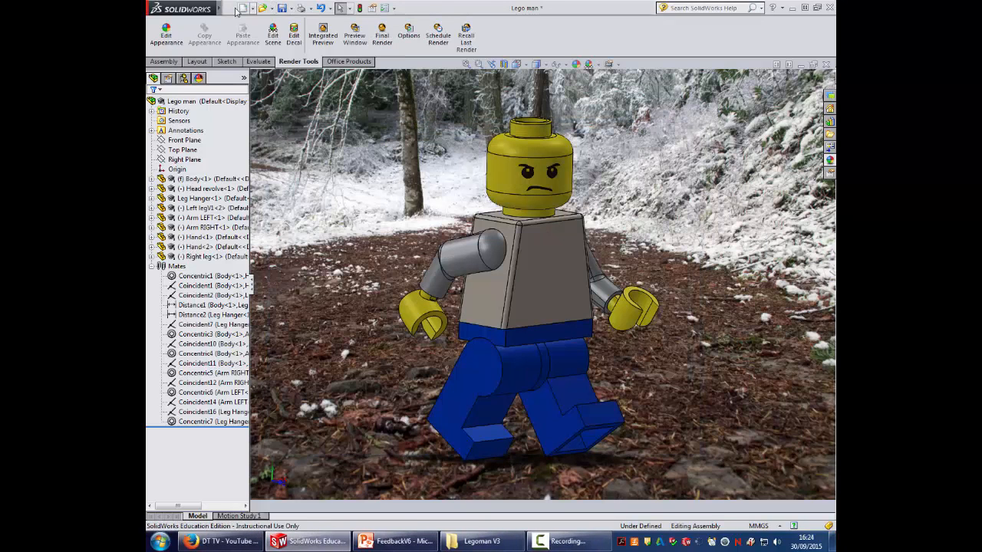
Switch the model display to Perspective view for more realistic rendering.
{"action": "left_click", "coordinate": [249, 8]}
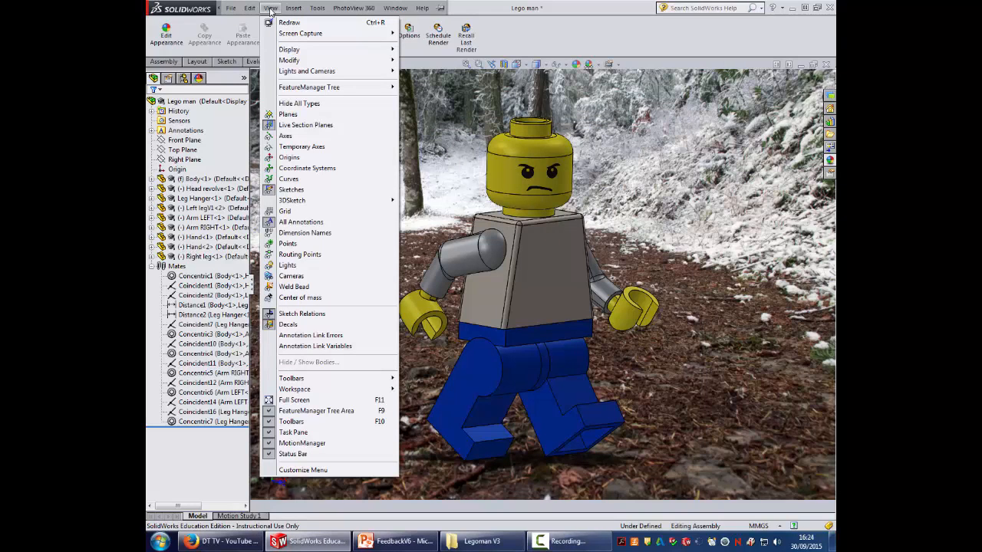
{"action": "mouse_move", "coordinate": [297, 51]}
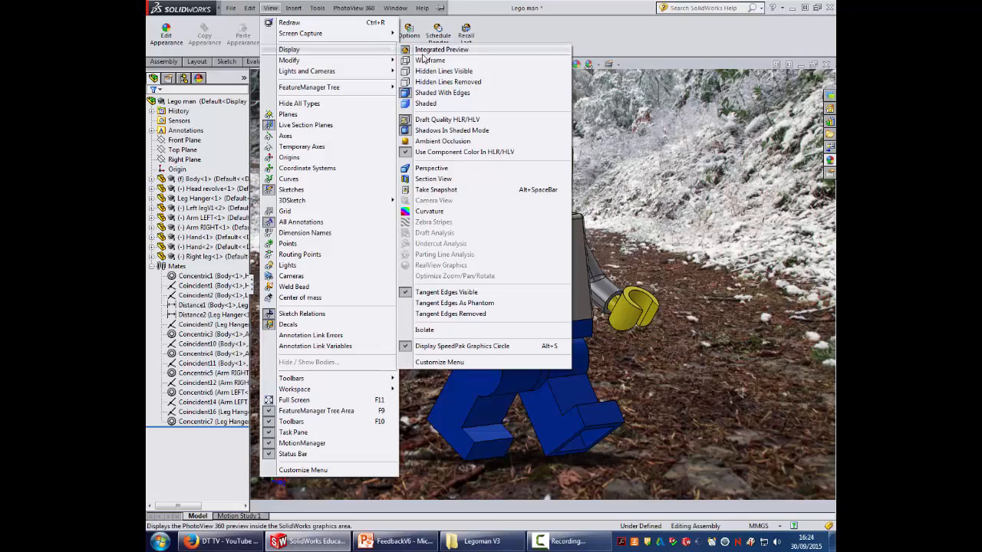
{"action": "left_click", "coordinate": [430, 169]}
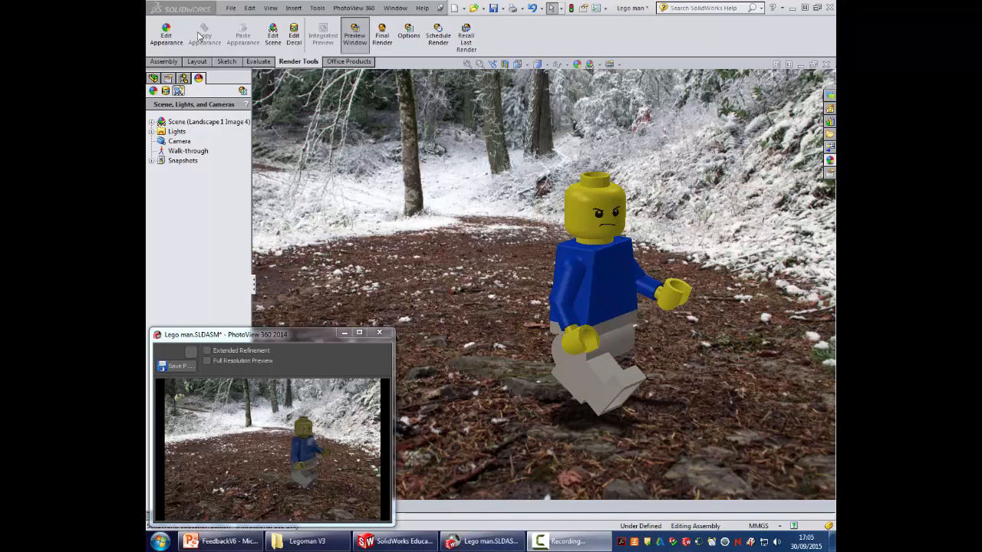
Review the assembly's appearances, decals, and scene, light and camera entries.
{"action": "left_click", "coordinate": [244, 123]}
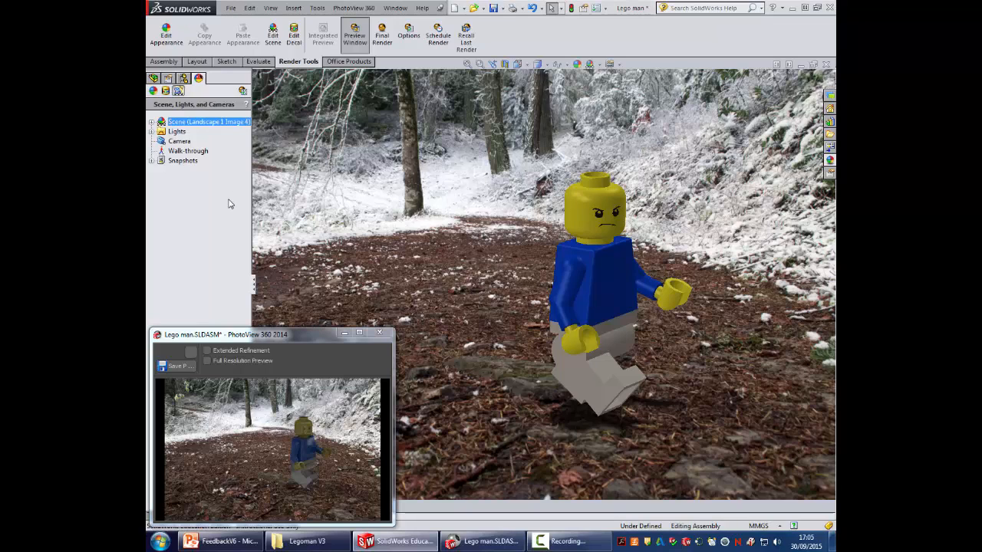
{"action": "left_click", "coordinate": [153, 78]}
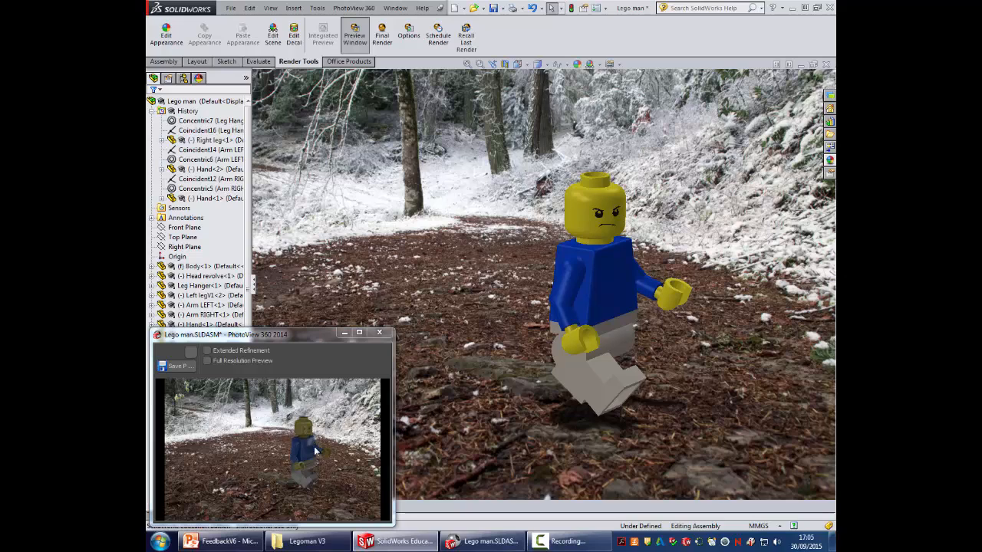
{"action": "left_click", "coordinate": [198, 79]}
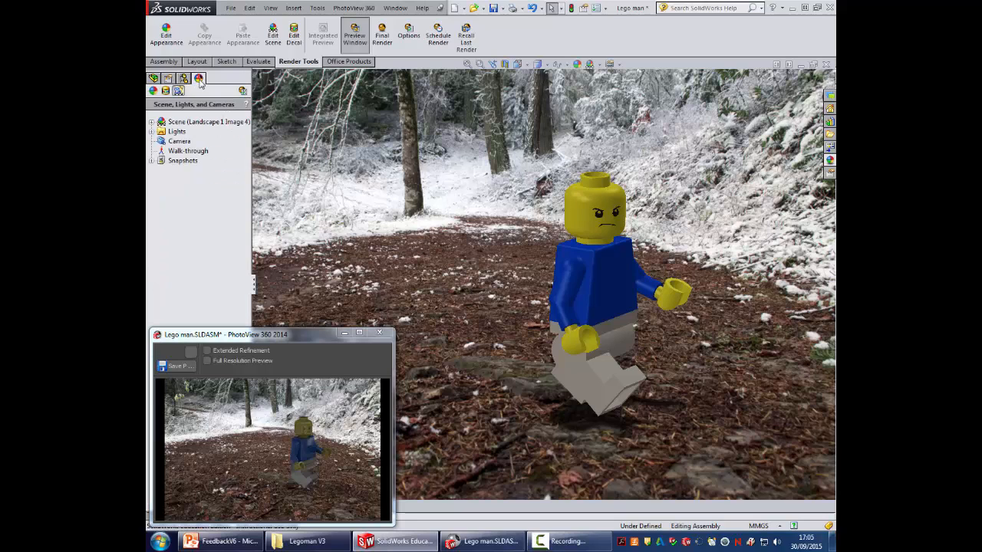
{"action": "left_click", "coordinate": [154, 90]}
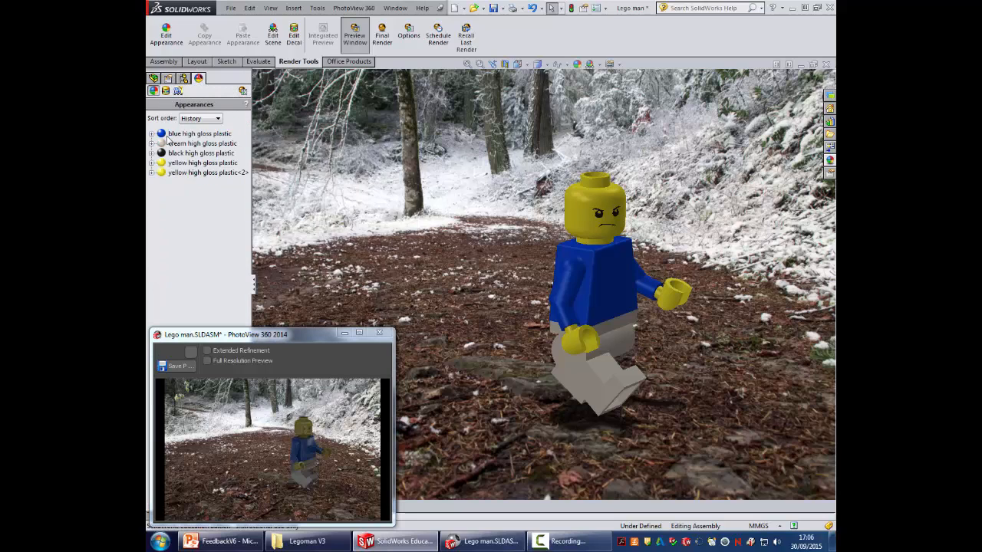
{"action": "left_click", "coordinate": [186, 173]}
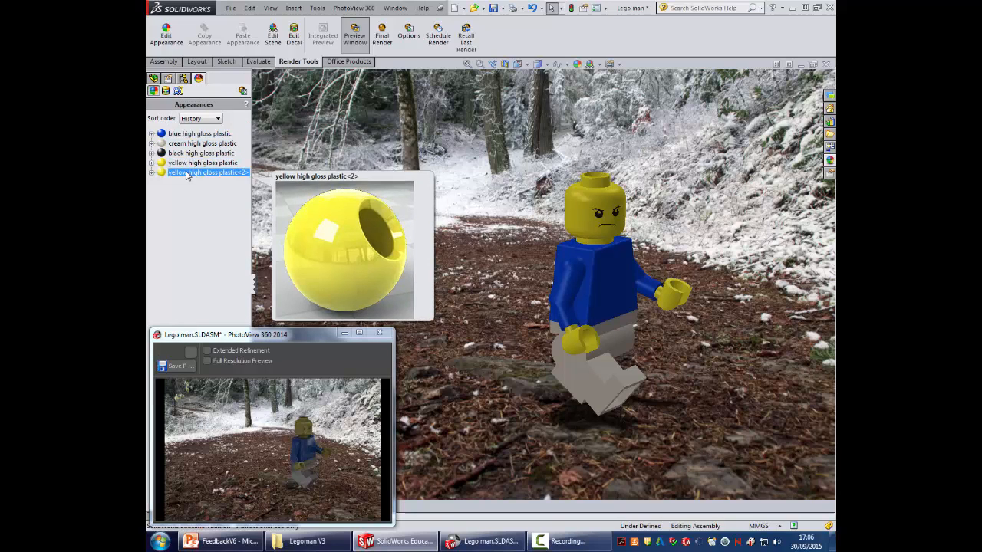
{"action": "left_click", "coordinate": [165, 91]}
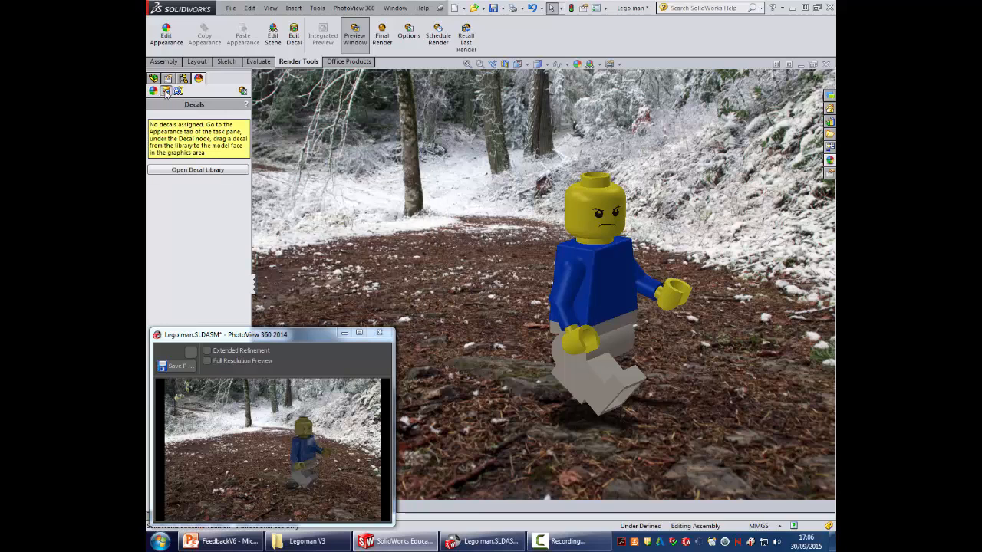
{"action": "left_click", "coordinate": [178, 91]}
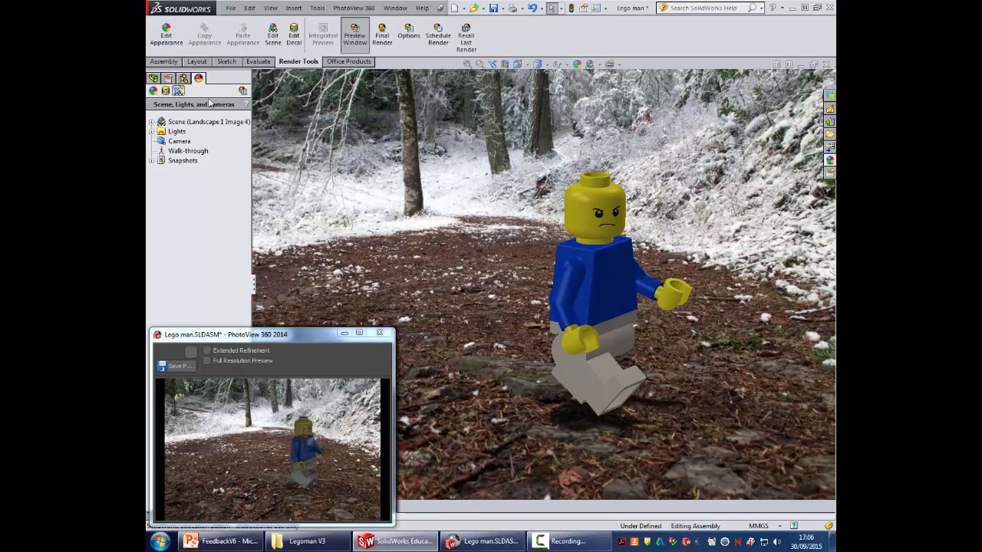
Expand the scene's lights and show all of them in the graphics area around the Lego man.
{"action": "left_click", "coordinate": [179, 132]}
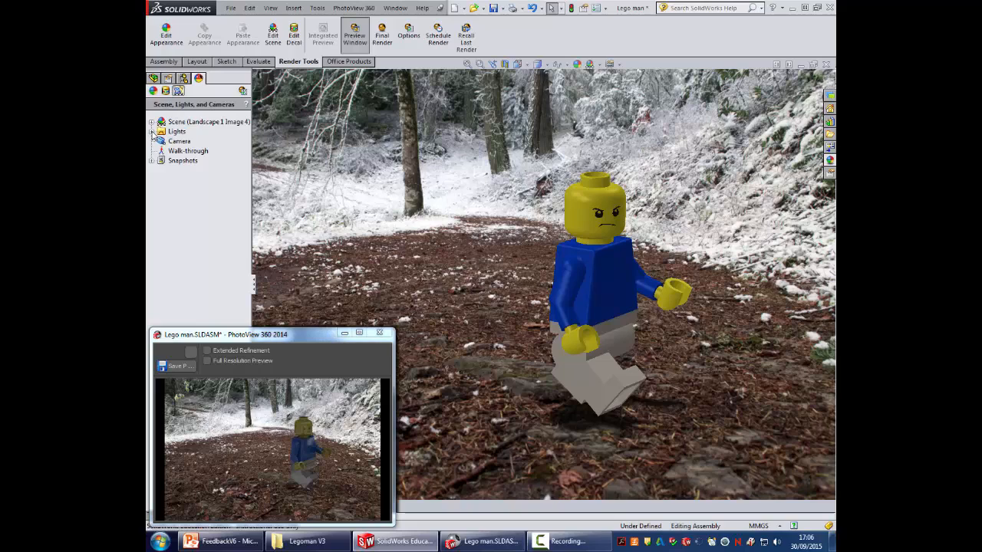
{"action": "left_click", "coordinate": [152, 132]}
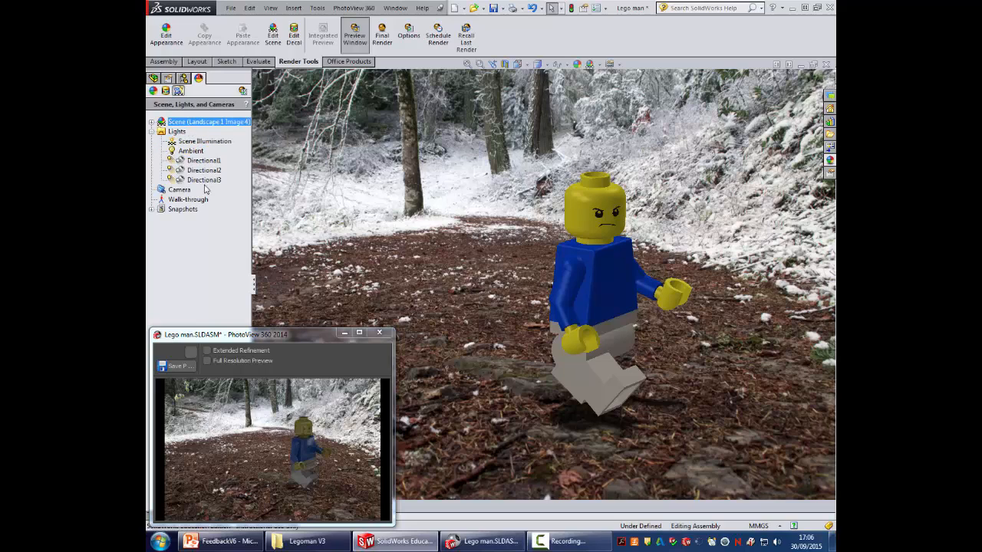
{"action": "left_click", "coordinate": [184, 208]}
{"action": "left_click", "coordinate": [180, 190]}
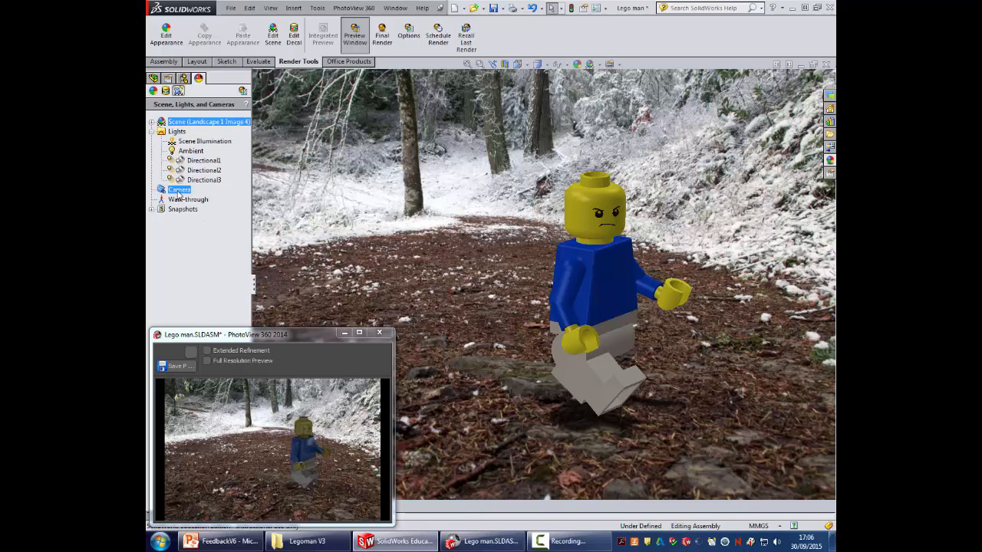
{"action": "left_click", "coordinate": [184, 180]}
{"action": "right_click", "coordinate": [179, 132]}
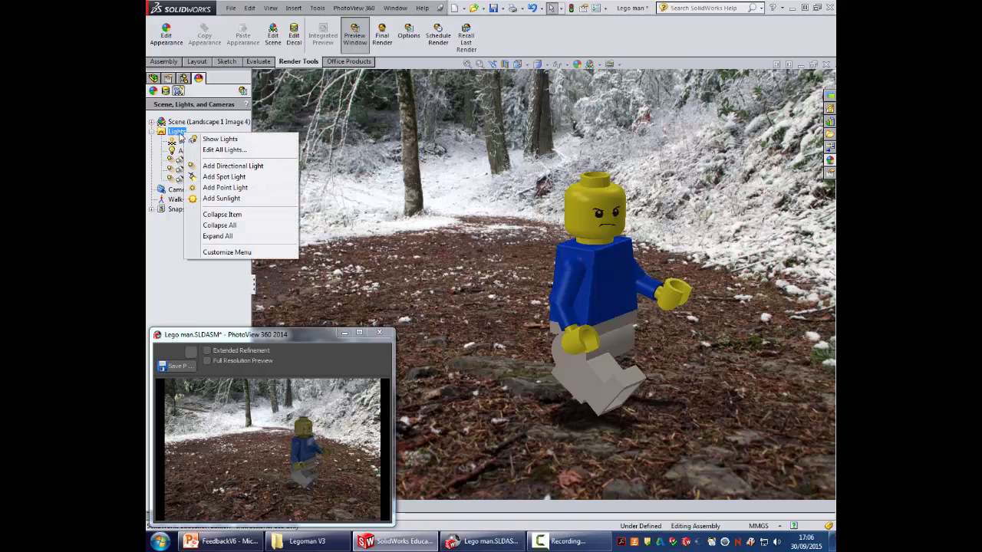
{"action": "left_click", "coordinate": [220, 138]}
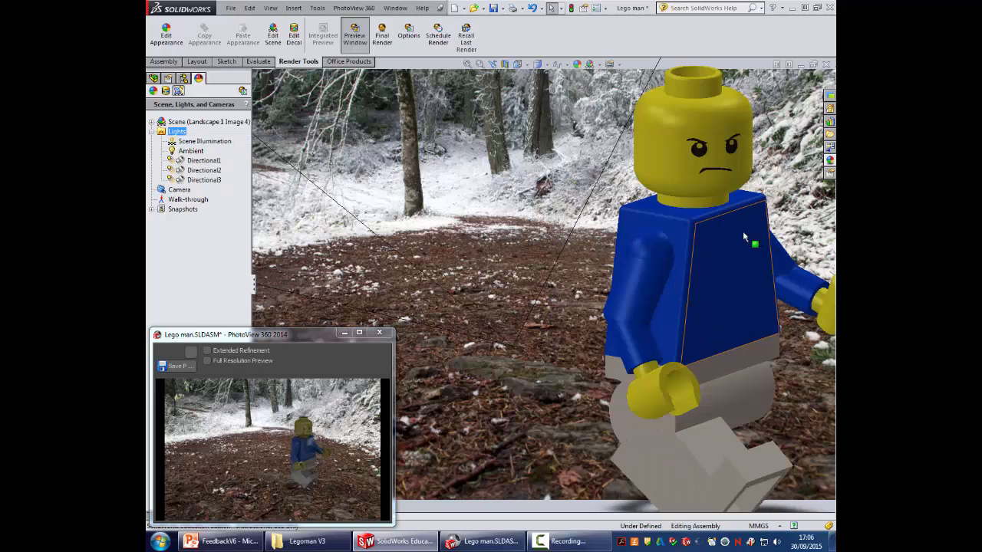
{"action": "scroll", "coordinate": [552, 276], "scroll_direction": "up", "scroll_amount": 5}
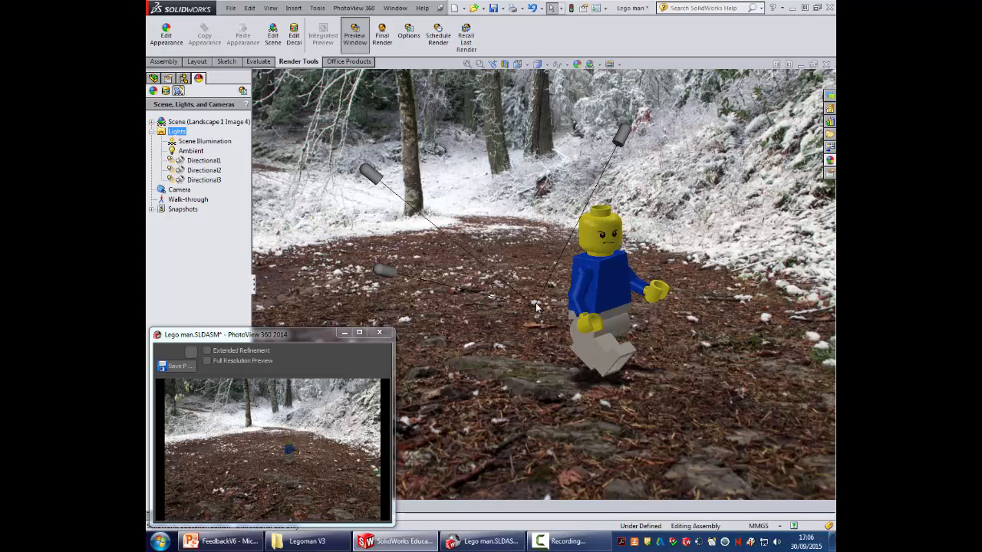
Edit the Directional1 light and reposition it low in front of the Lego man, on the side he is walking towards.
{"action": "left_click", "coordinate": [204, 161]}
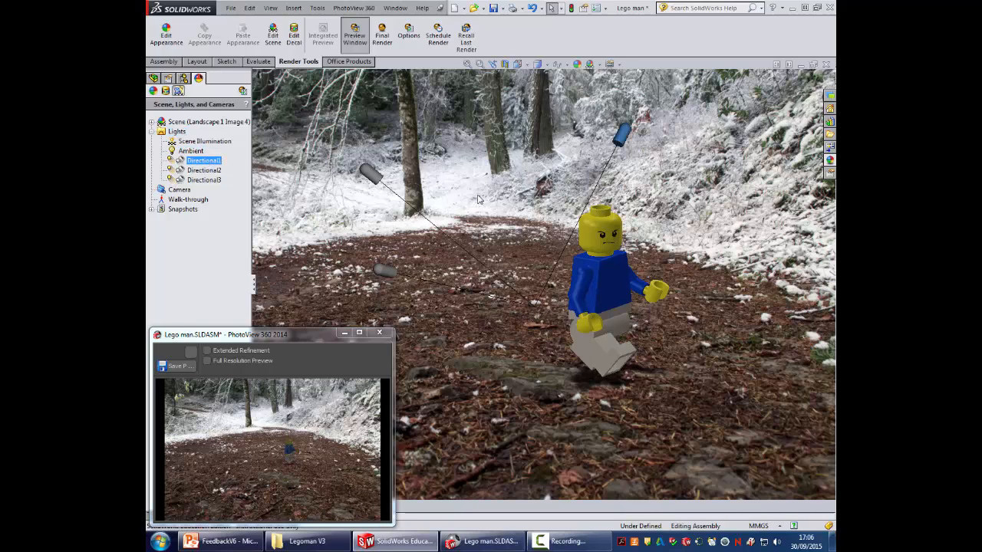
{"action": "right_click", "coordinate": [197, 165]}
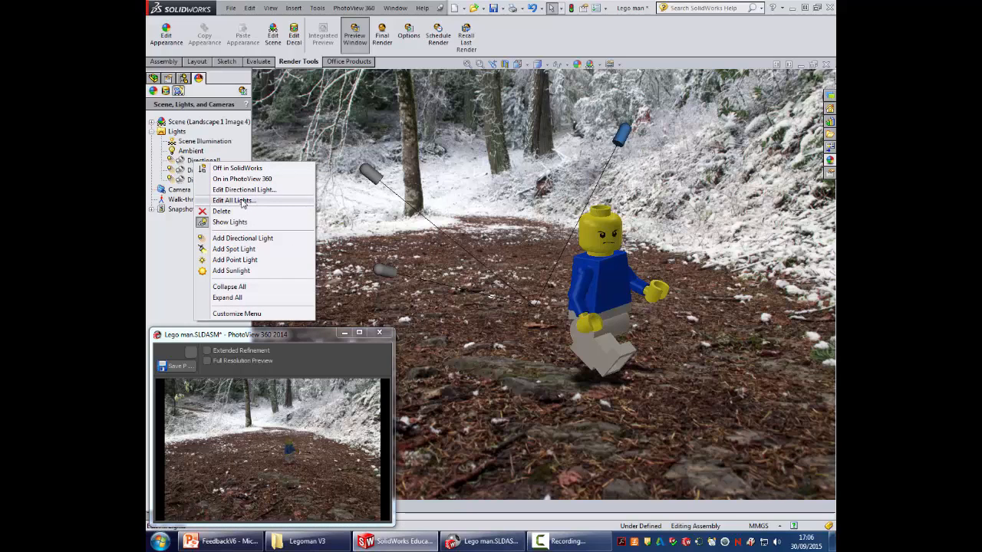
{"action": "left_click", "coordinate": [243, 189]}
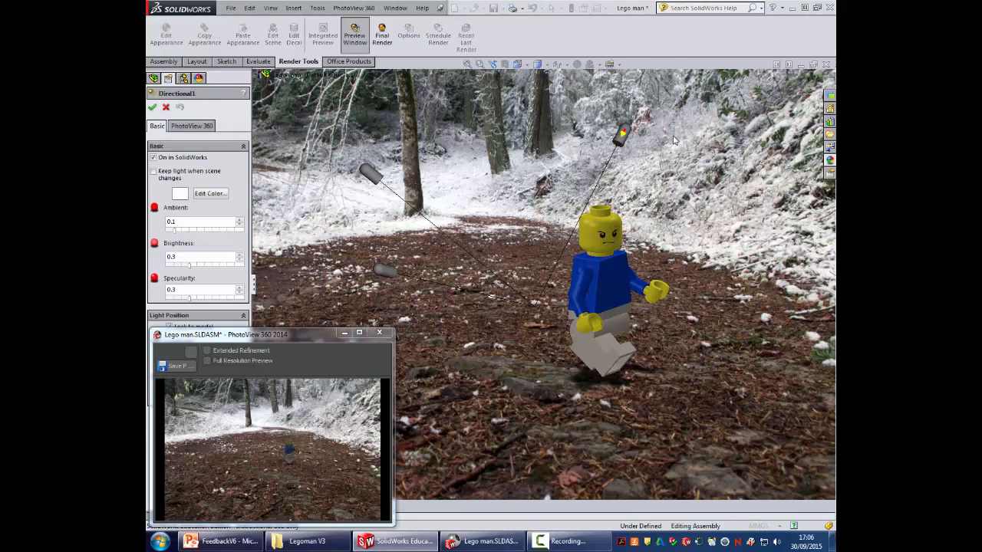
{"action": "left_click_drag", "start_coordinate": [623, 136], "coordinate": [782, 210]}
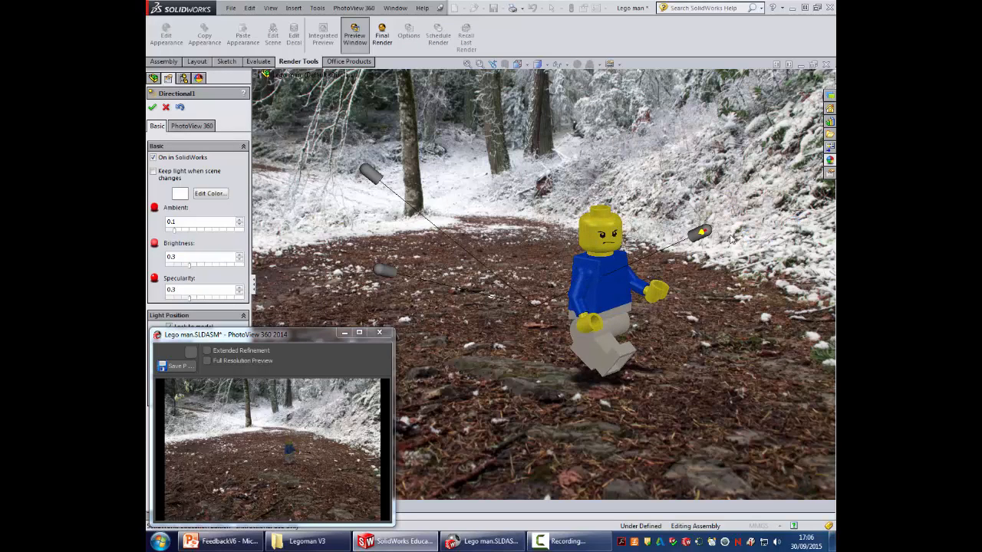
{"action": "left_click_drag", "start_coordinate": [702, 232], "coordinate": [790, 203]}
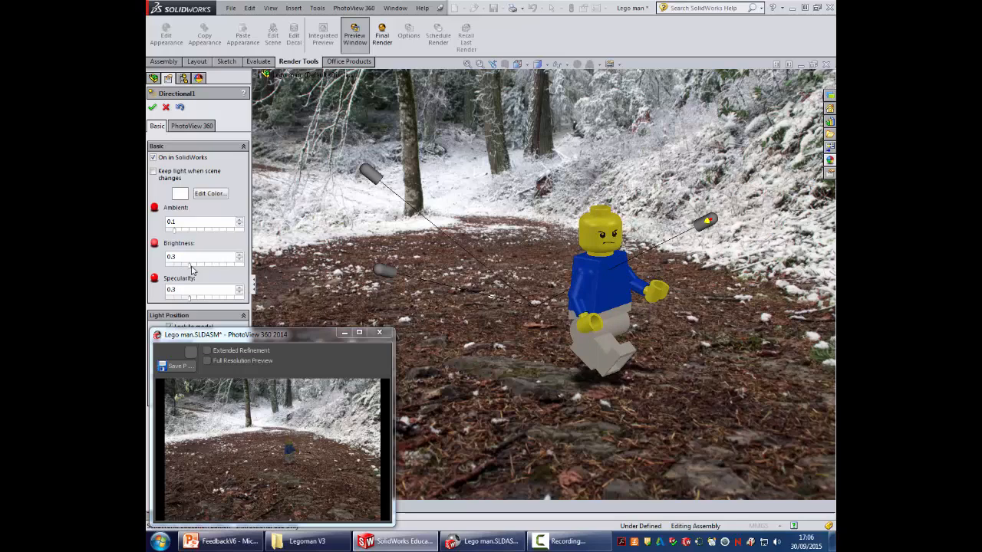
Set the Directional1 light's brightness to 0.8 for the model view and 3 w/srm^2 for the PhotoView 360 render.
{"action": "left_click_drag", "start_coordinate": [188, 269], "coordinate": [227, 269]}
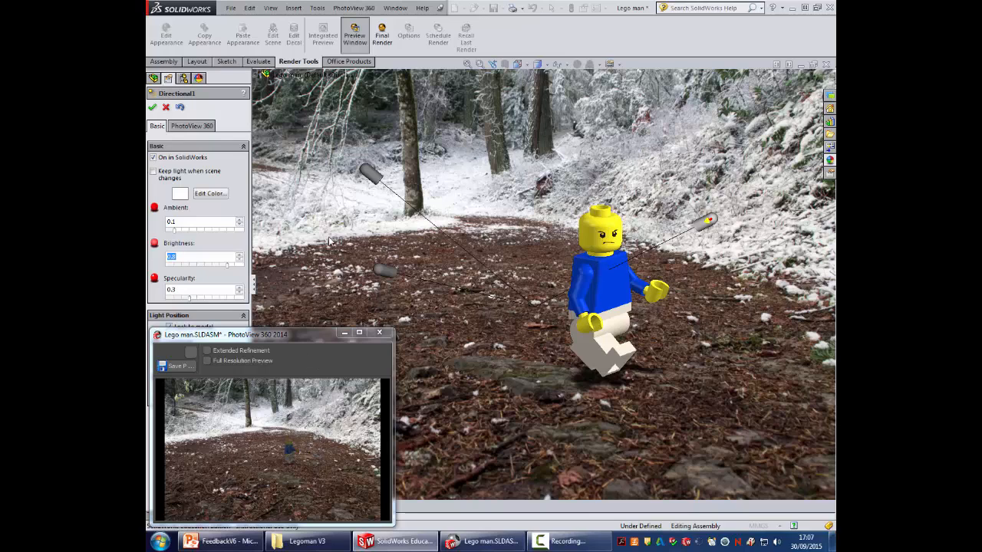
{"action": "left_click", "coordinate": [194, 130]}
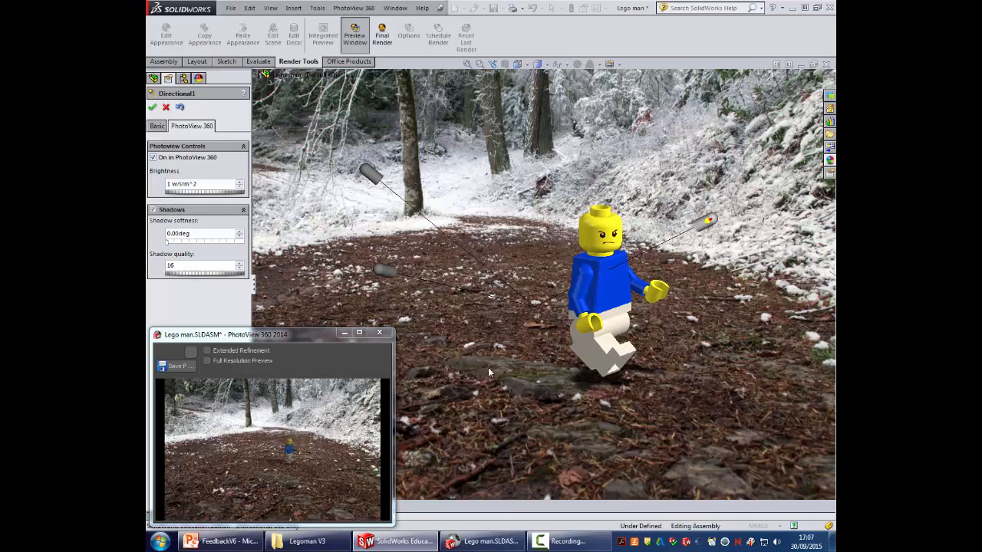
{"action": "scroll", "coordinate": [525, 253], "scroll_direction": "up", "scroll_amount": 1}
{"action": "scroll", "coordinate": [621, 275], "scroll_direction": "up", "scroll_amount": 2}
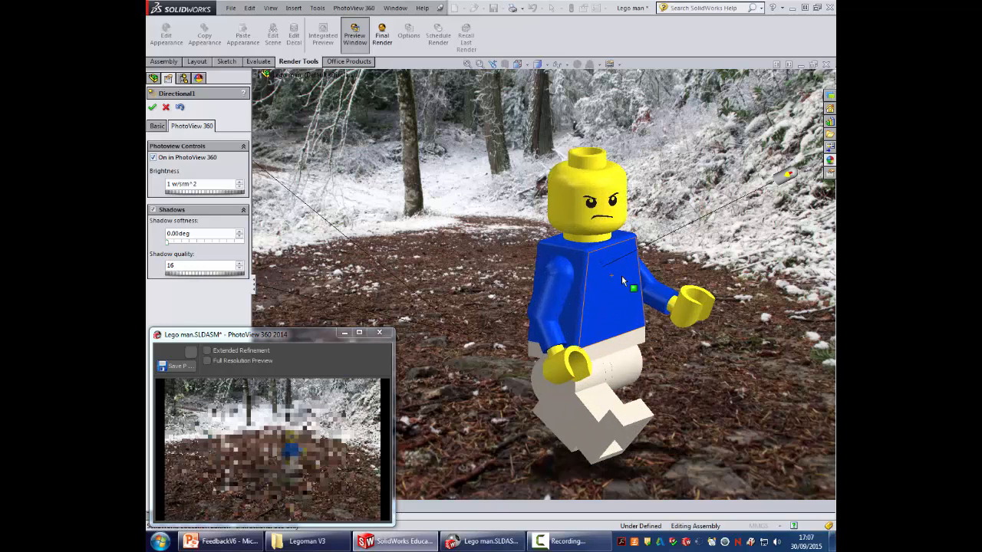
{"action": "scroll", "coordinate": [622, 281], "scroll_direction": "up", "scroll_amount": 1}
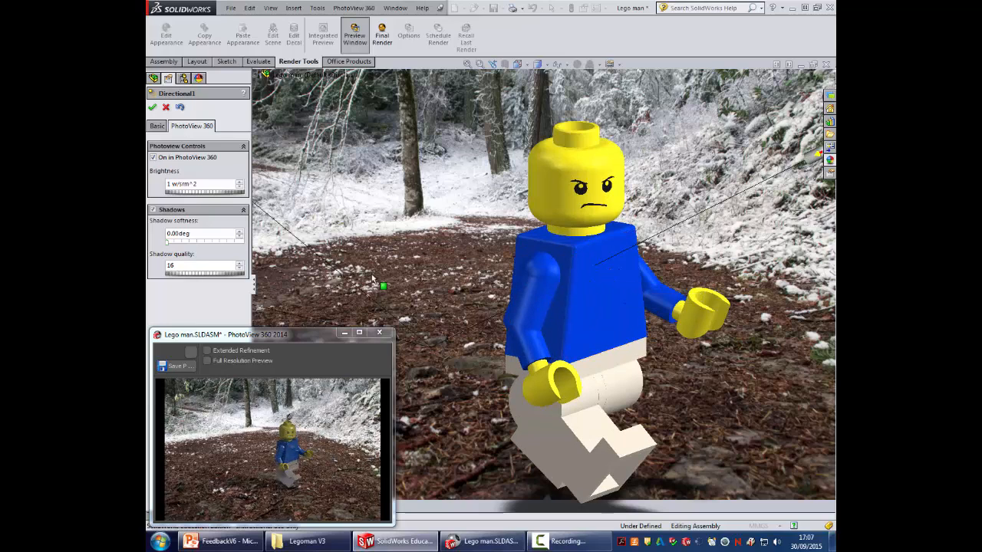
{"action": "left_click_drag", "start_coordinate": [181, 198], "coordinate": [197, 197]}
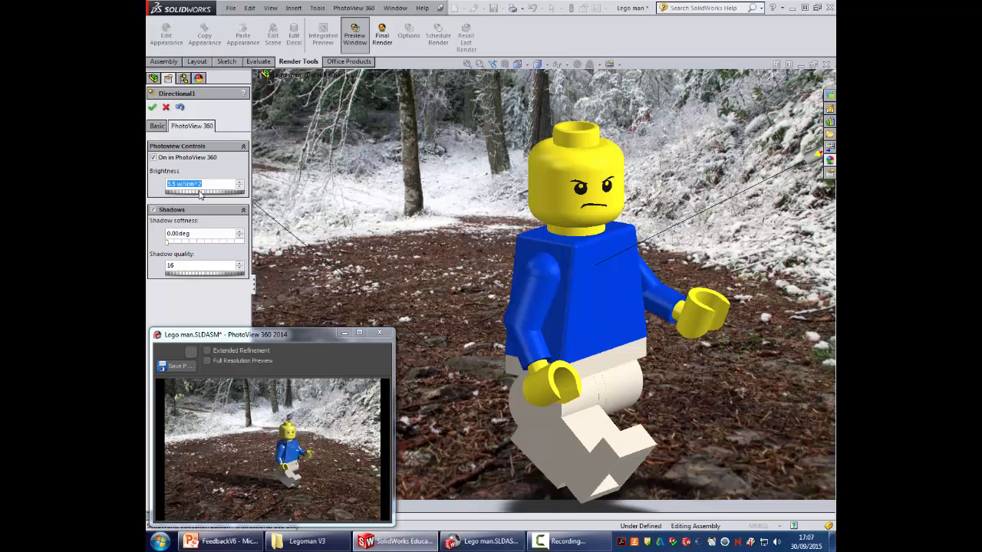
{"action": "left_click_drag", "start_coordinate": [199, 194], "coordinate": [196, 195]}
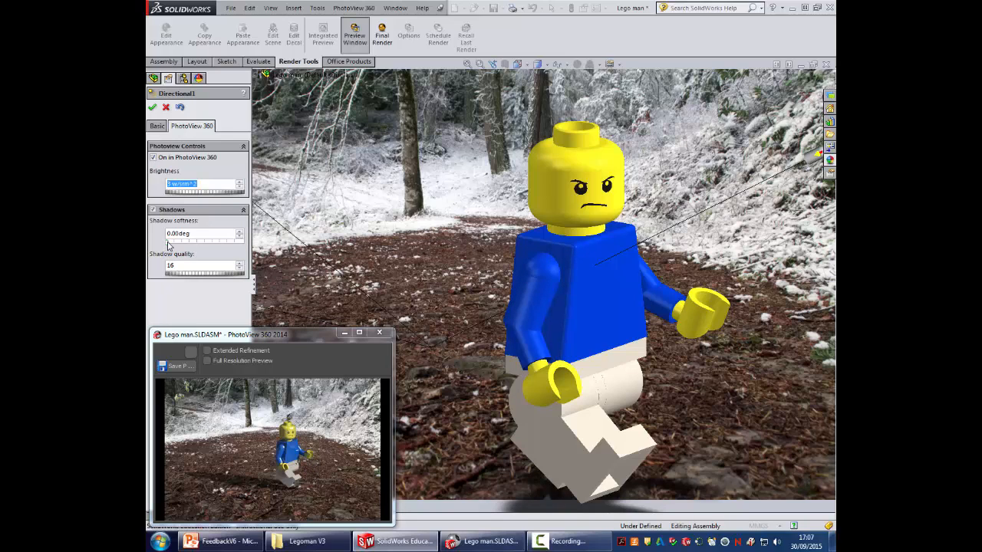
Try a shadow softness of 4 deg on Directional1, return it to 0 deg and accept the light settings.
{"action": "left_click_drag", "start_coordinate": [169, 246], "coordinate": [204, 247]}
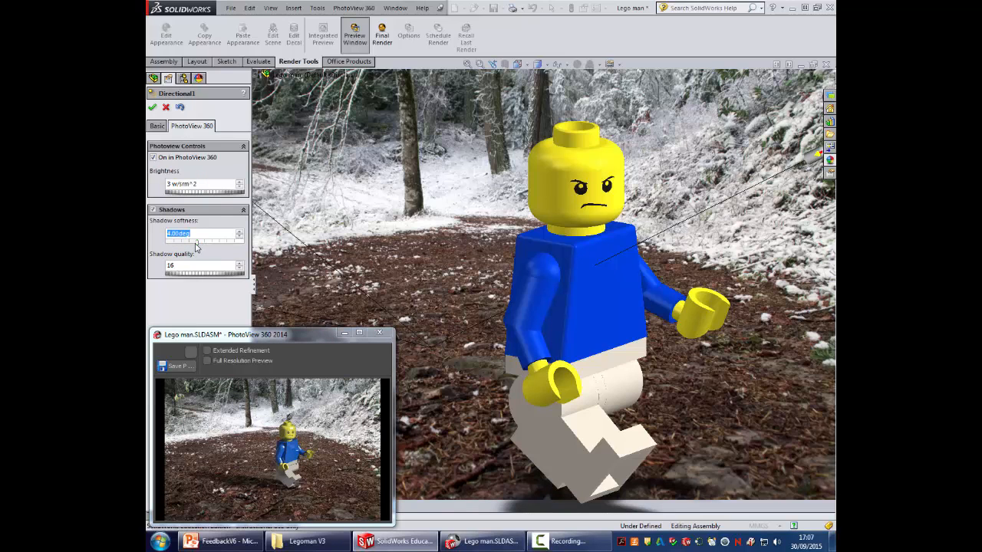
{"action": "left_click_drag", "start_coordinate": [197, 245], "coordinate": [167, 247]}
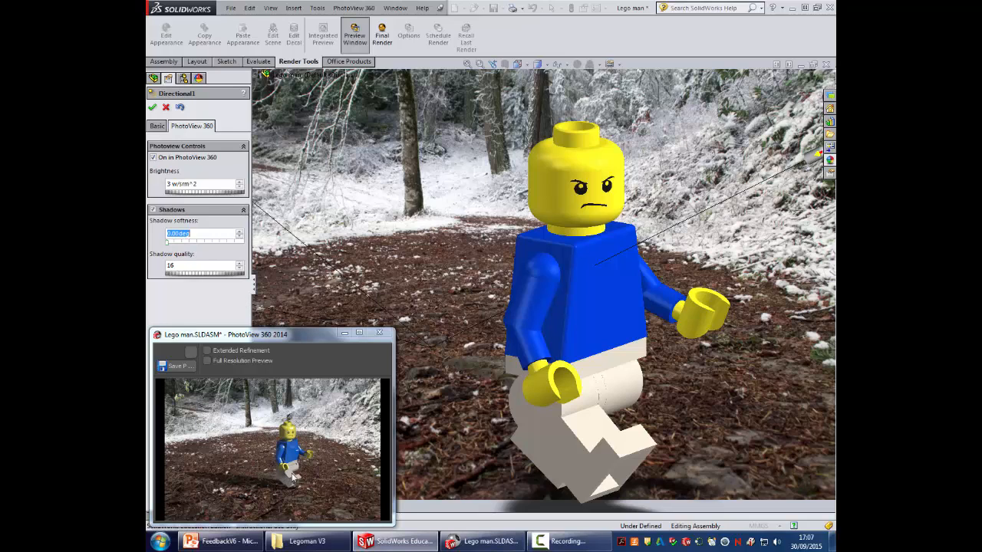
{"action": "left_click", "coordinate": [152, 108]}
Turn on the Directional2 light for PhotoView 360 rendering.
{"action": "left_click", "coordinate": [192, 162]}
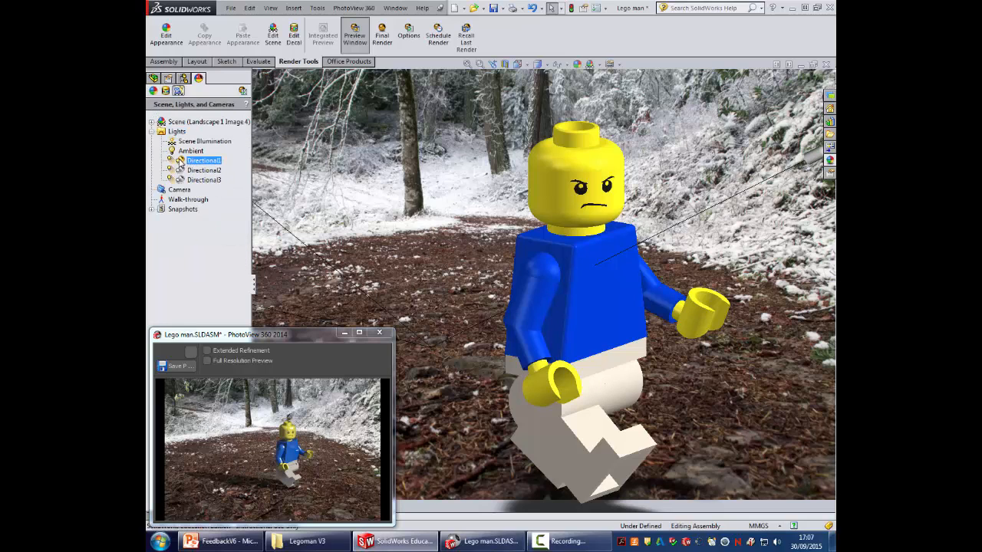
{"action": "right_click", "coordinate": [184, 170]}
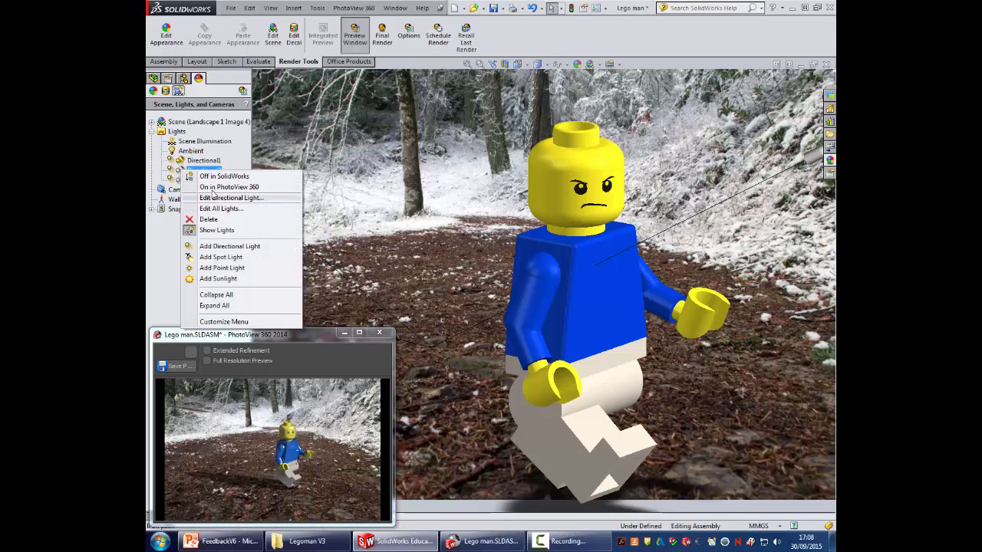
{"action": "left_click", "coordinate": [222, 187]}
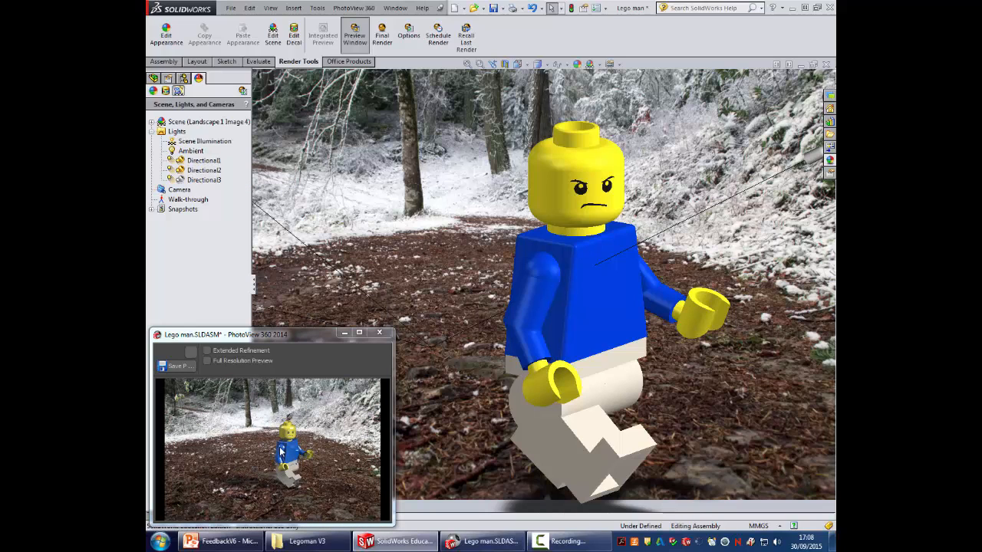
Edit the Directional2 light and reposition it high up on the side behind the Lego man.
{"action": "scroll", "coordinate": [450, 316], "scroll_direction": "up", "scroll_amount": 2}
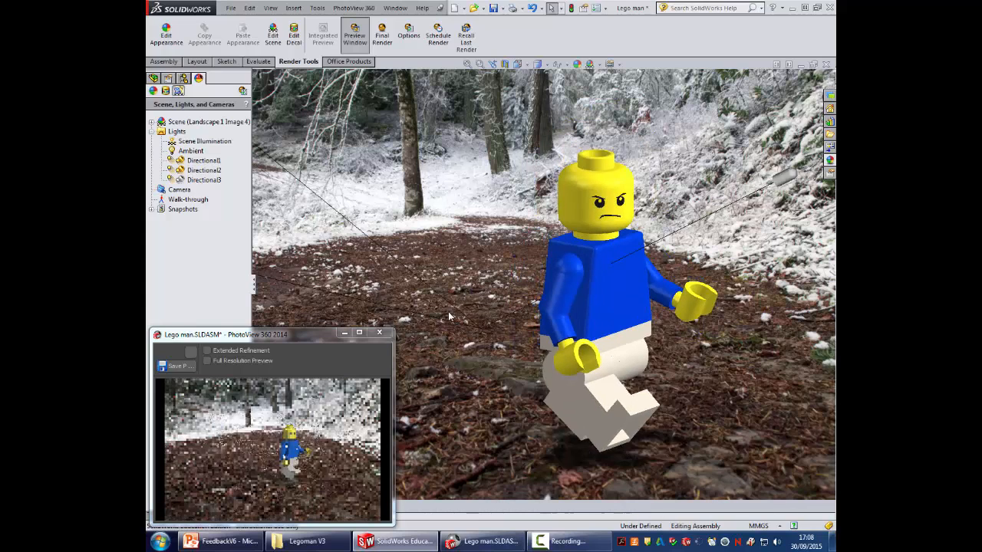
{"action": "scroll", "coordinate": [449, 316], "scroll_direction": "up", "scroll_amount": 2}
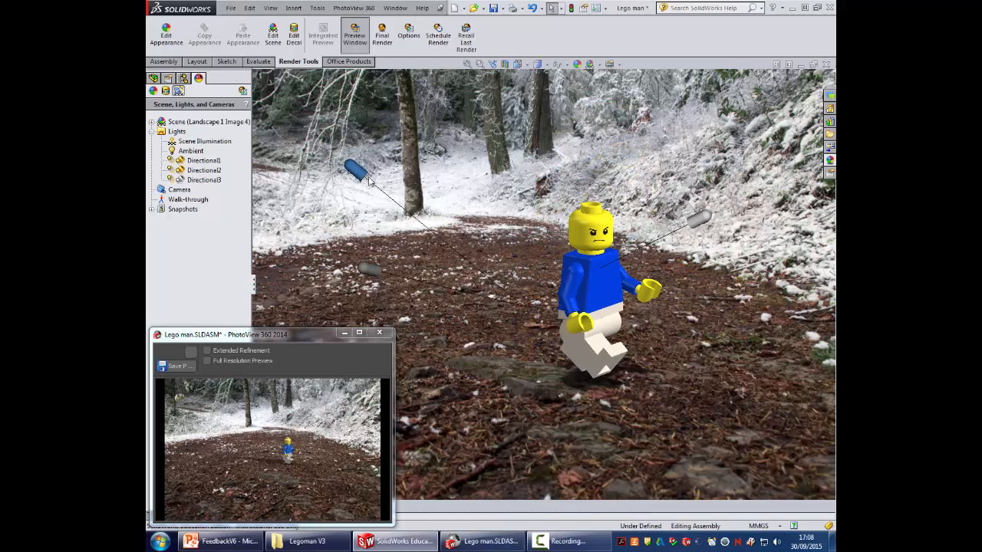
{"action": "left_click", "coordinate": [202, 171]}
{"action": "right_click", "coordinate": [198, 174]}
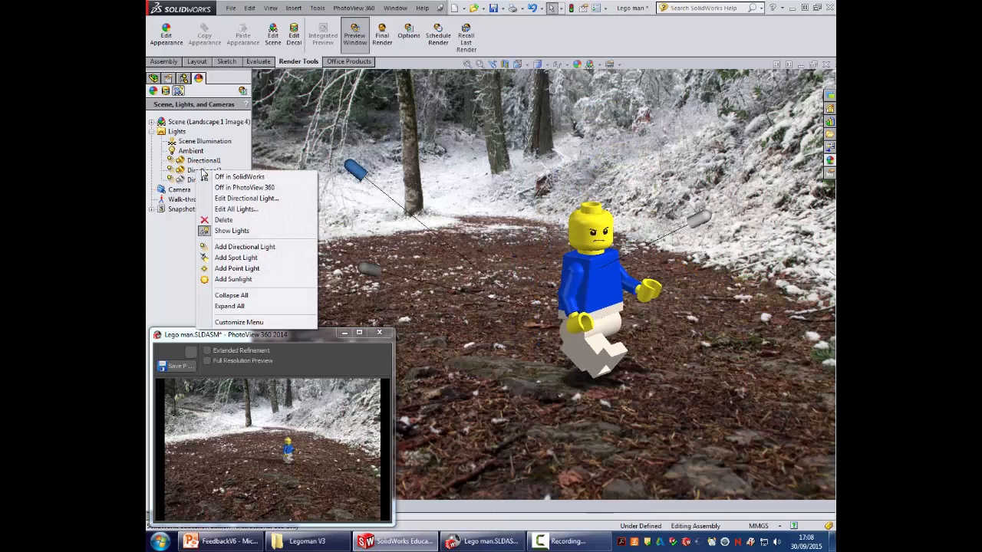
{"action": "left_click", "coordinate": [245, 199]}
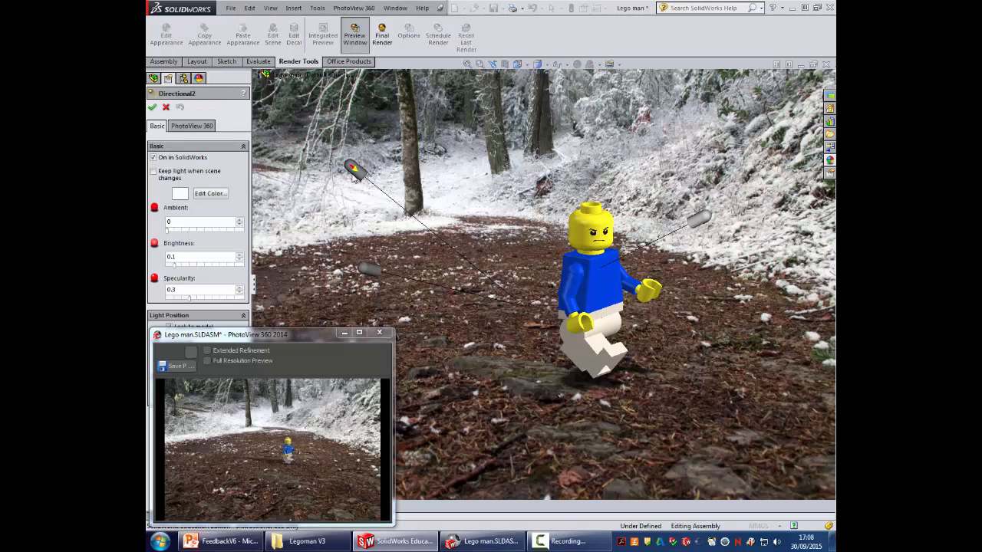
{"action": "left_click_drag", "start_coordinate": [409, 149], "coordinate": [483, 150]}
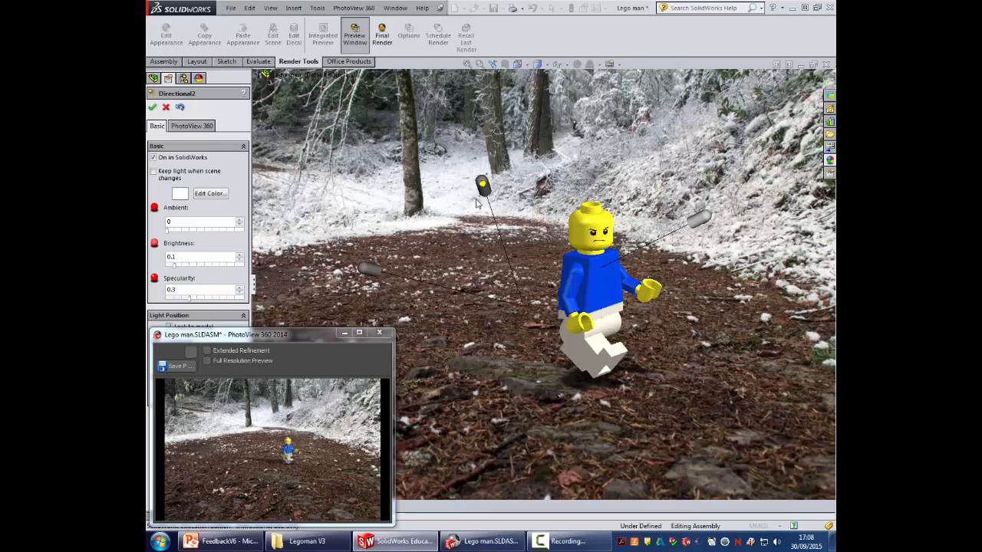
{"action": "left_click_drag", "start_coordinate": [485, 188], "coordinate": [460, 120]}
{"action": "left_click_drag", "start_coordinate": [371, 100], "coordinate": [347, 88]}
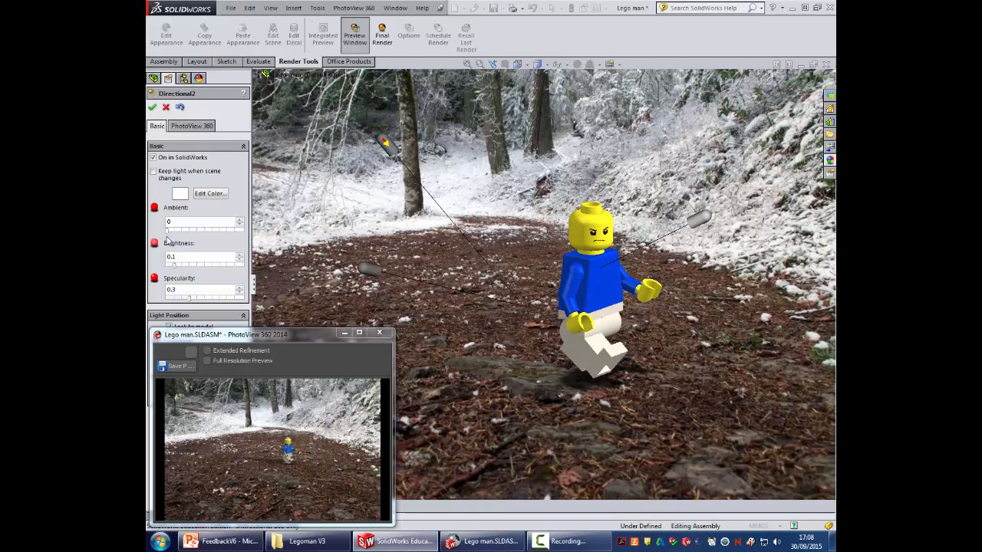
Set Directional2's PhotoView 360 brightness to 2.1 w/srm^2 while checking the render preview, and accept the light settings.
{"action": "left_click", "coordinate": [186, 131]}
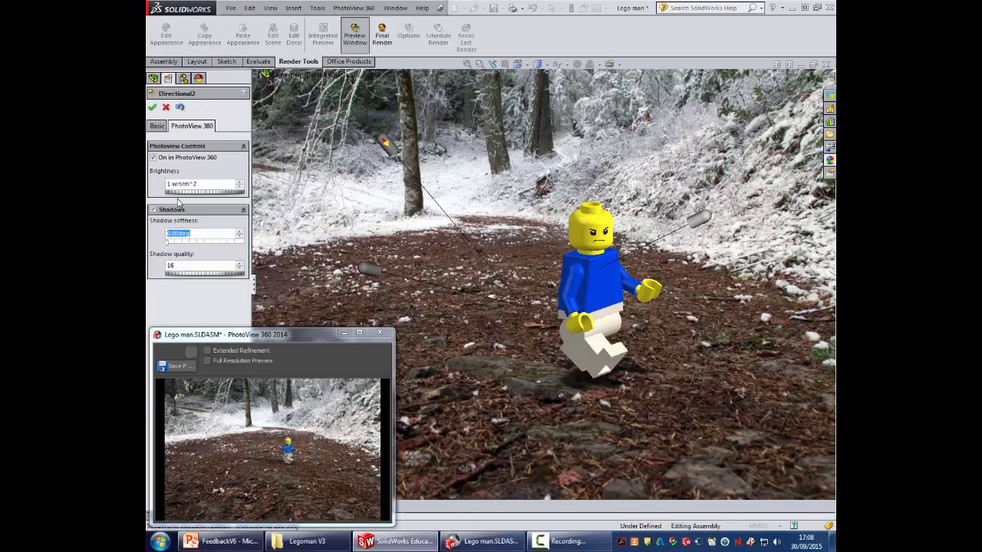
{"action": "left_click_drag", "start_coordinate": [179, 197], "coordinate": [216, 198]}
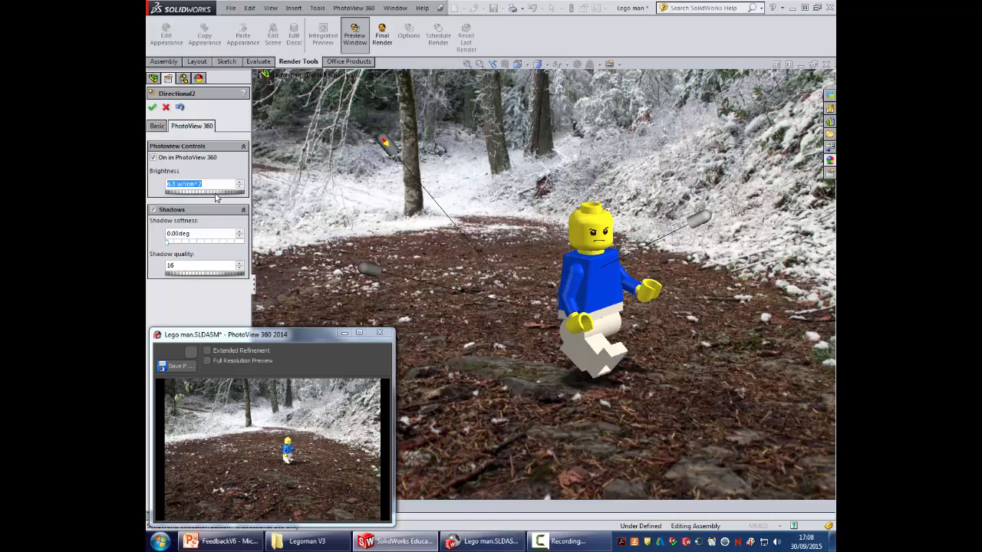
{"action": "scroll", "coordinate": [512, 306], "scroll_direction": "down", "scroll_amount": 3}
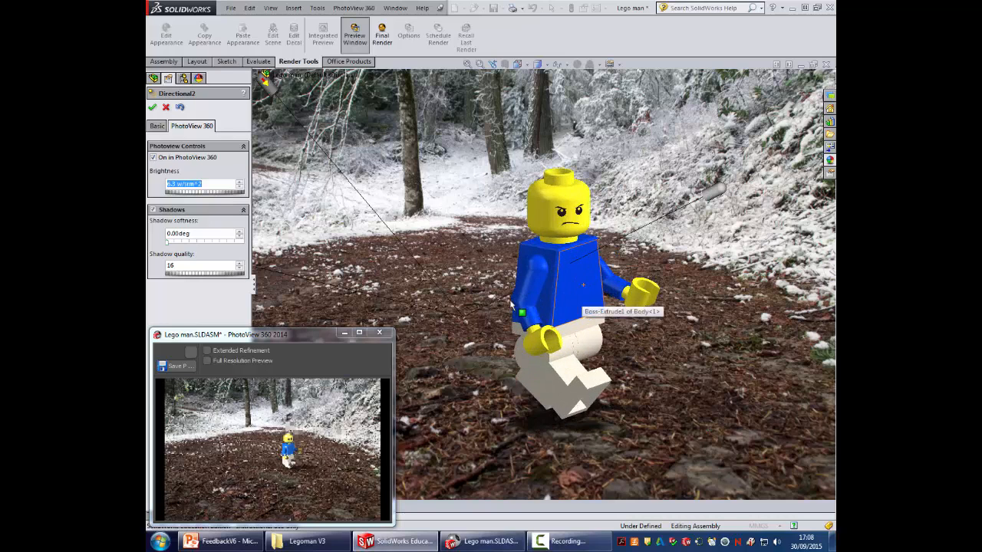
{"action": "scroll", "coordinate": [512, 305], "scroll_direction": "down", "scroll_amount": 5}
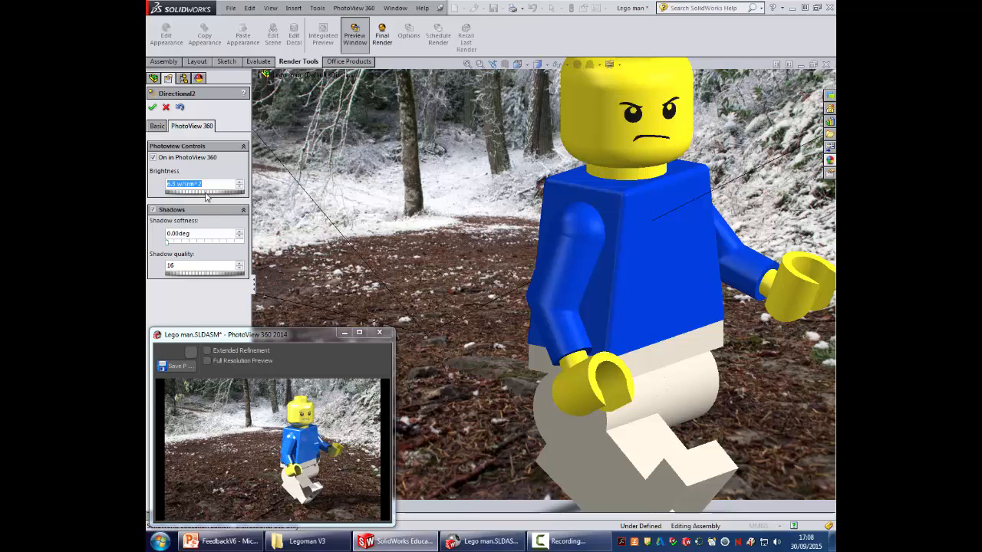
{"action": "left_click_drag", "start_coordinate": [205, 197], "coordinate": [189, 197]}
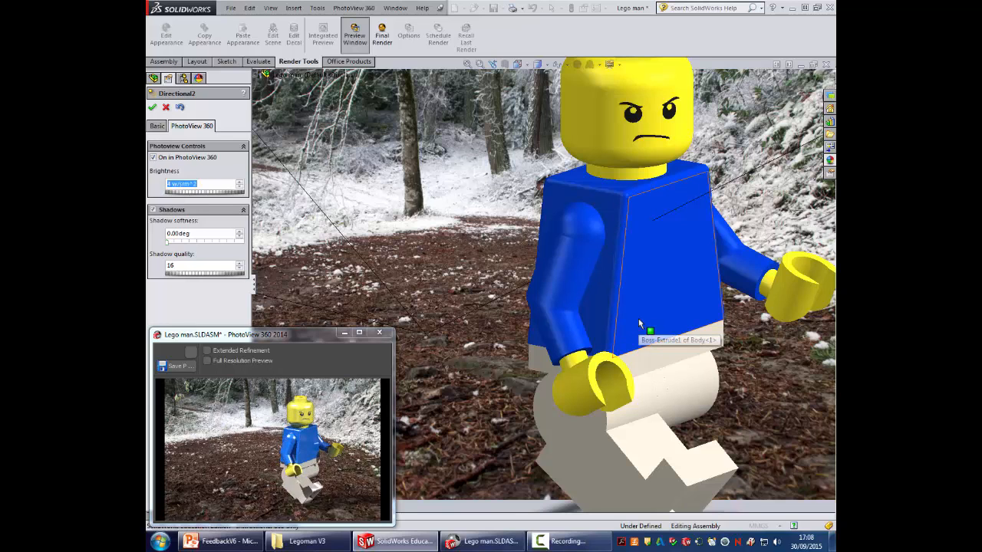
{"action": "scroll", "coordinate": [638, 318], "scroll_direction": "up", "scroll_amount": 5}
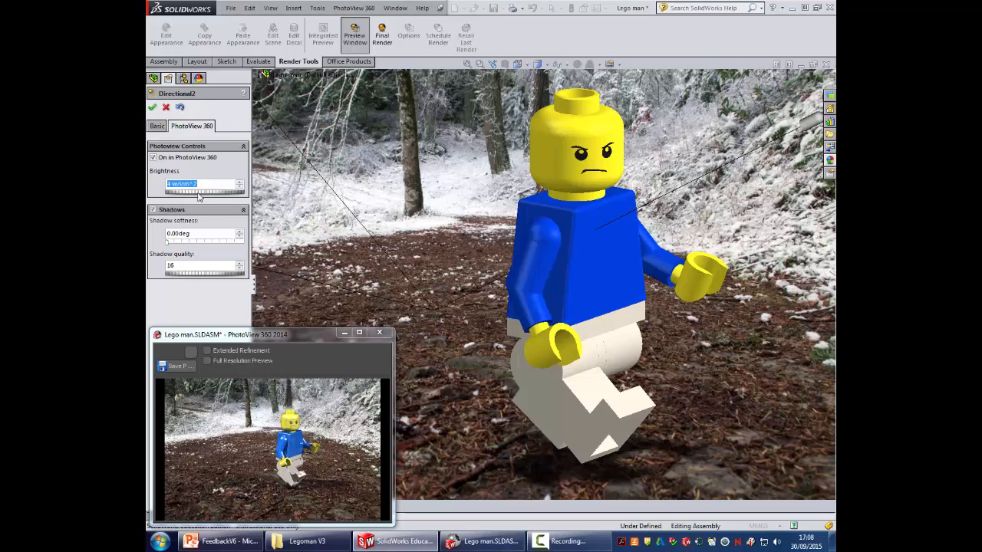
{"action": "left_click_drag", "start_coordinate": [198, 197], "coordinate": [185, 196]}
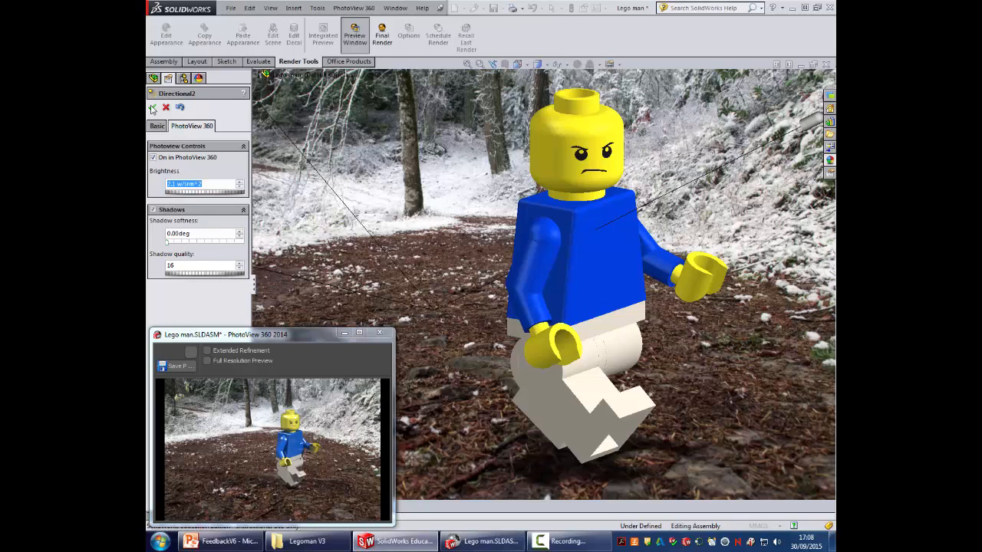
{"action": "left_click", "coordinate": [152, 108]}
{"action": "left_click", "coordinate": [201, 180]}
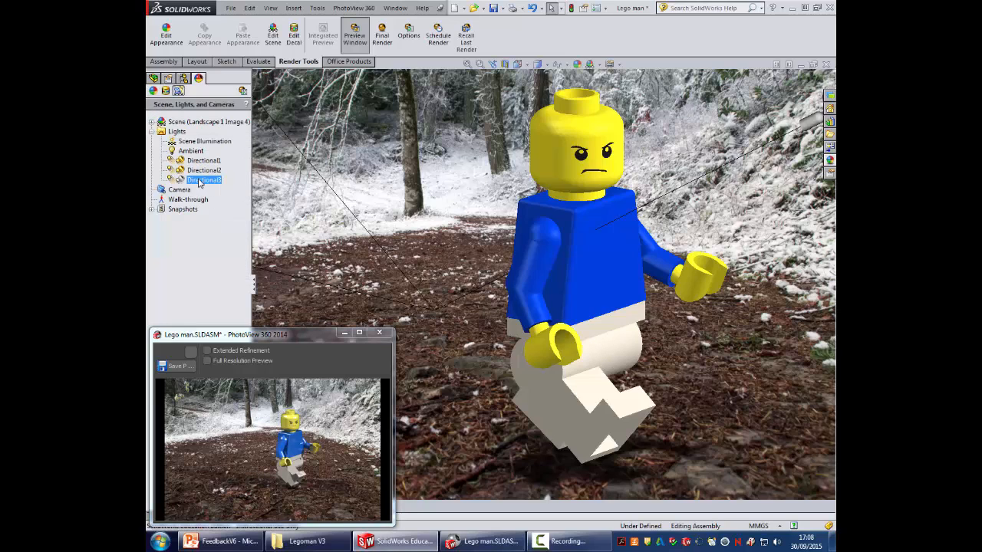
{"action": "right_click", "coordinate": [177, 132]}
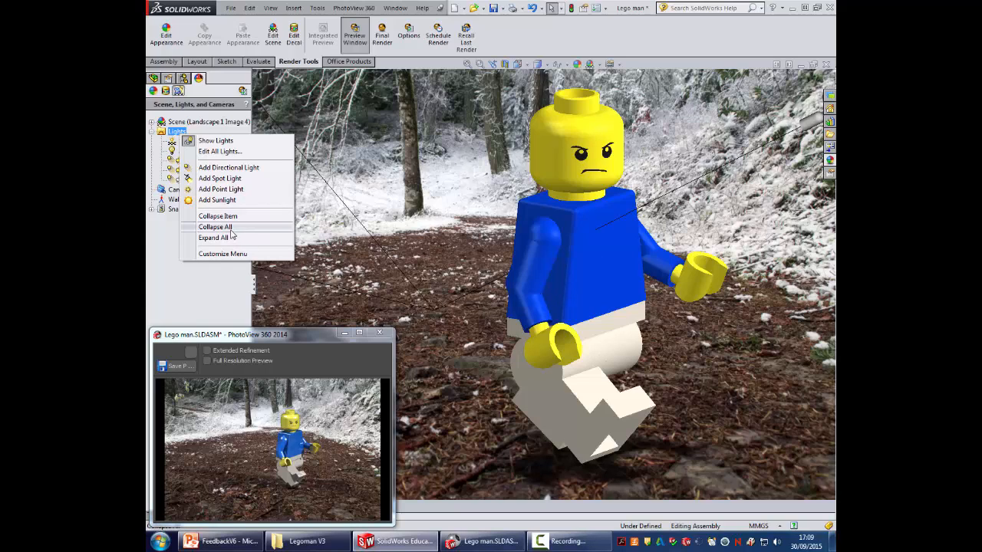
{"action": "left_click", "coordinate": [209, 274]}
Run the final render of the Lego man scene and move the render window so its image and statistics are fully visible.
{"action": "left_click", "coordinate": [386, 45]}
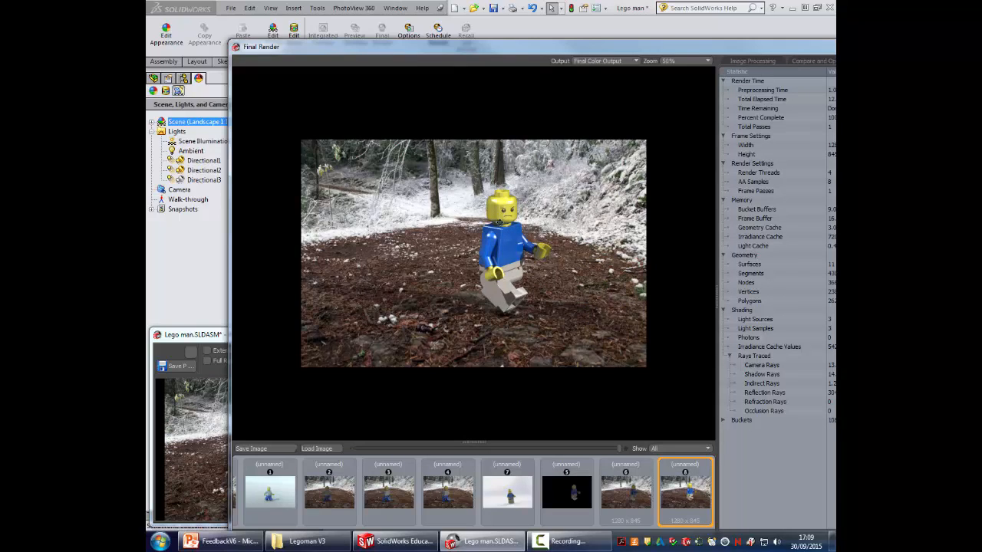
{"action": "left_click_drag", "start_coordinate": [591, 48], "coordinate": [397, 0]}
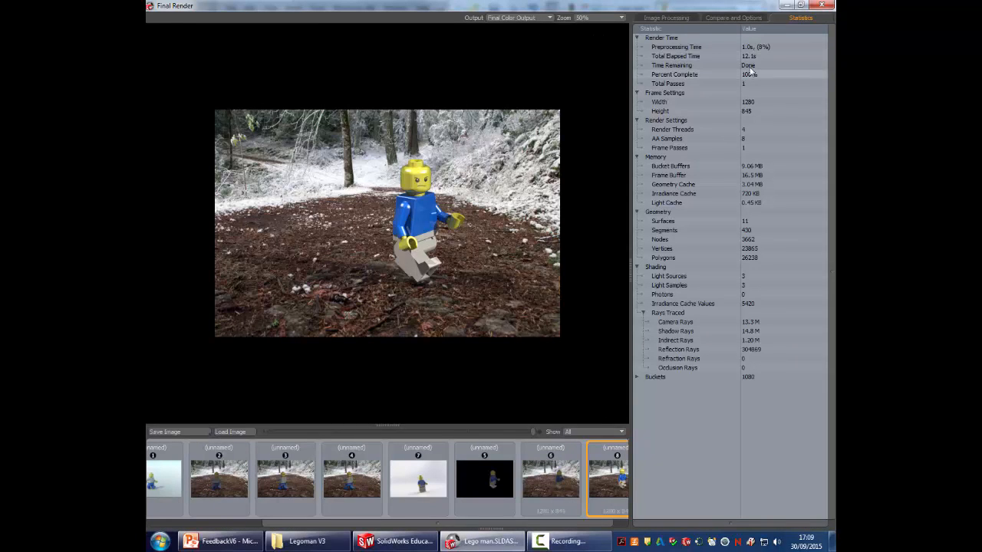
{"action": "left_click", "coordinate": [169, 434]}
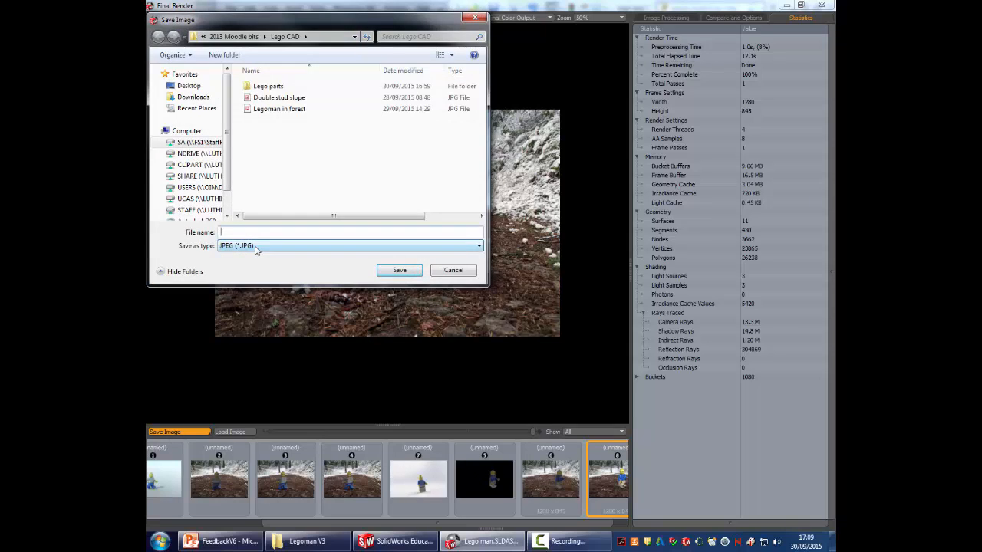
{"action": "left_click", "coordinate": [463, 247]}
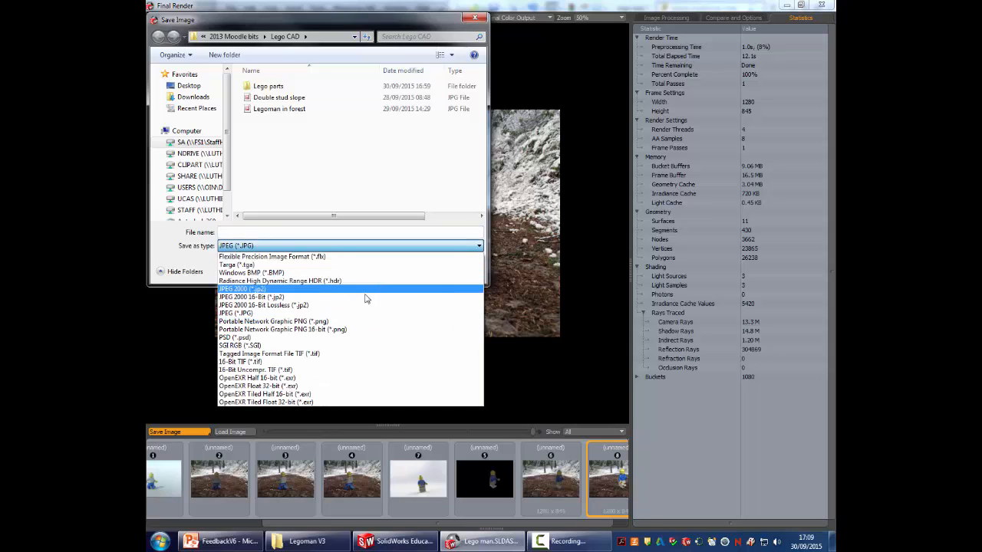
{"action": "left_click", "coordinate": [261, 247]}
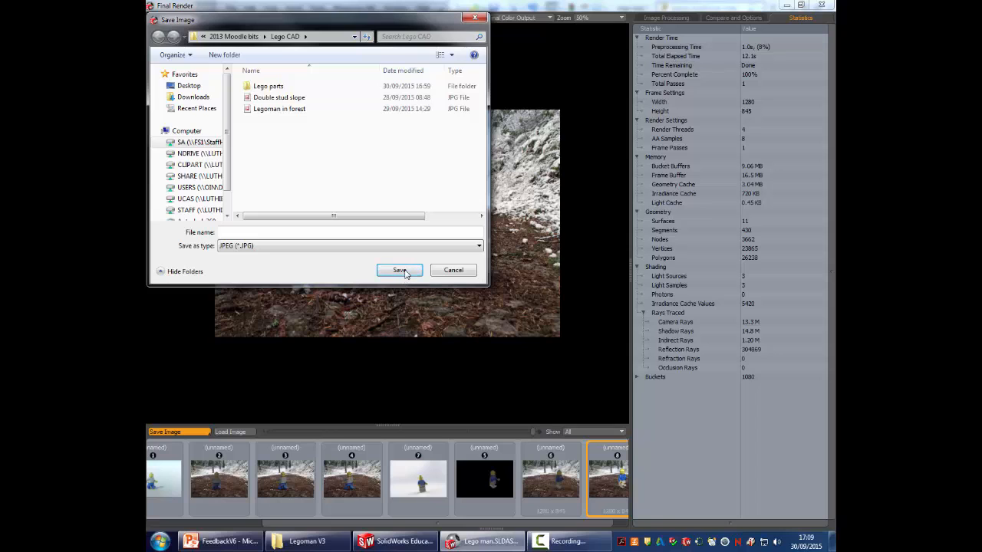
{"action": "left_click", "coordinate": [445, 270]}
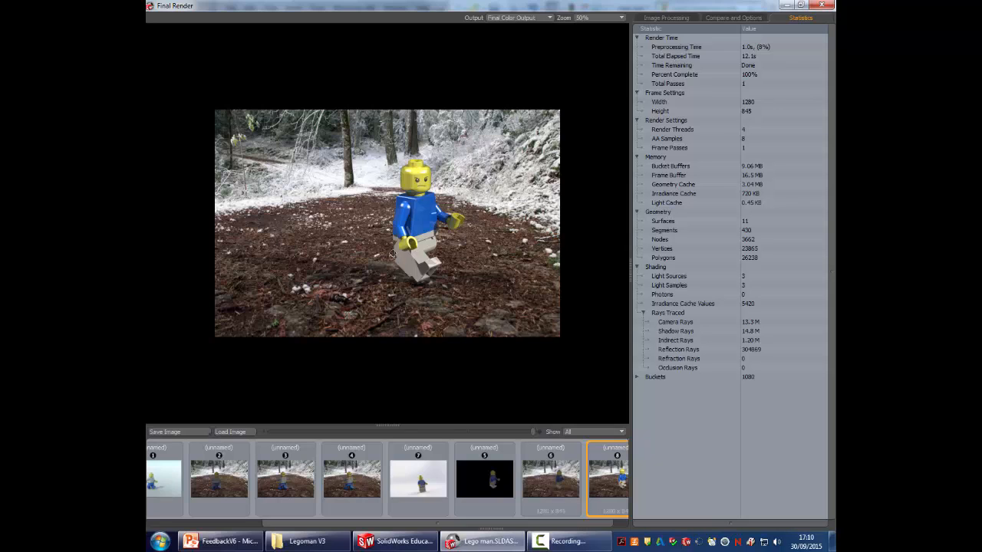
Display the image processing settings for the final render.
{"action": "left_click", "coordinate": [665, 17]}
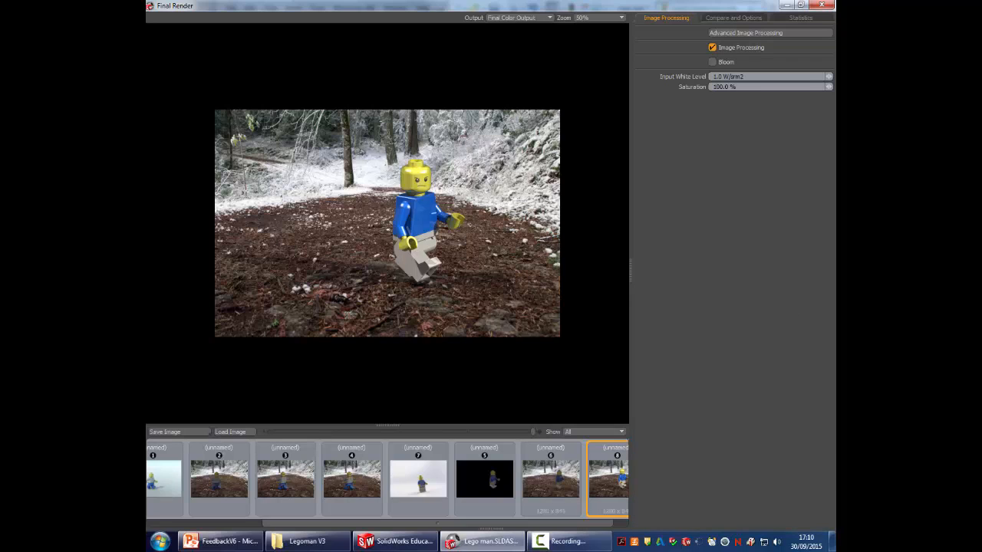